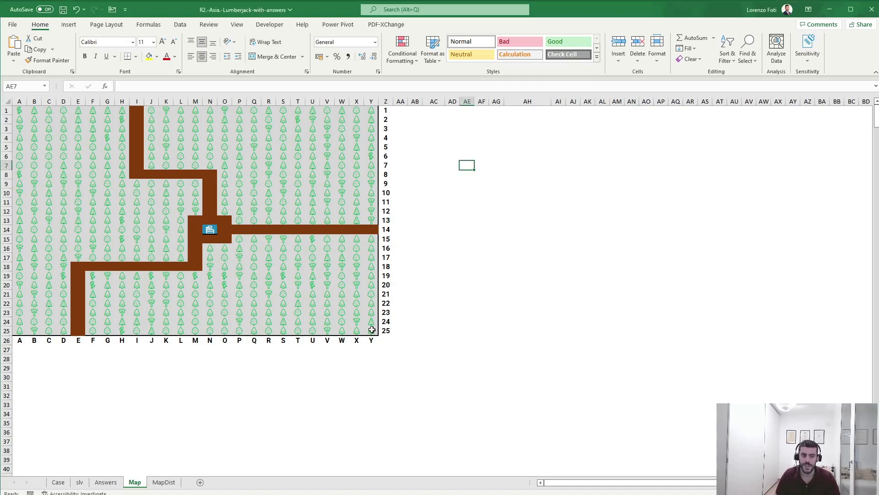
Survey the Map grid, pointing out tree S19 and the road stretches P14:V14 and column I
left_click_drag(371, 329, 44, 112)
left_click(507, 265)
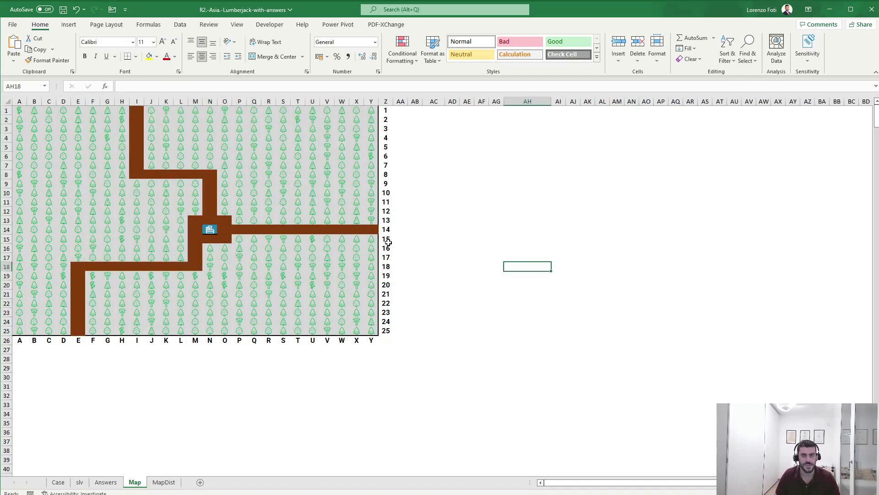
left_click(281, 275)
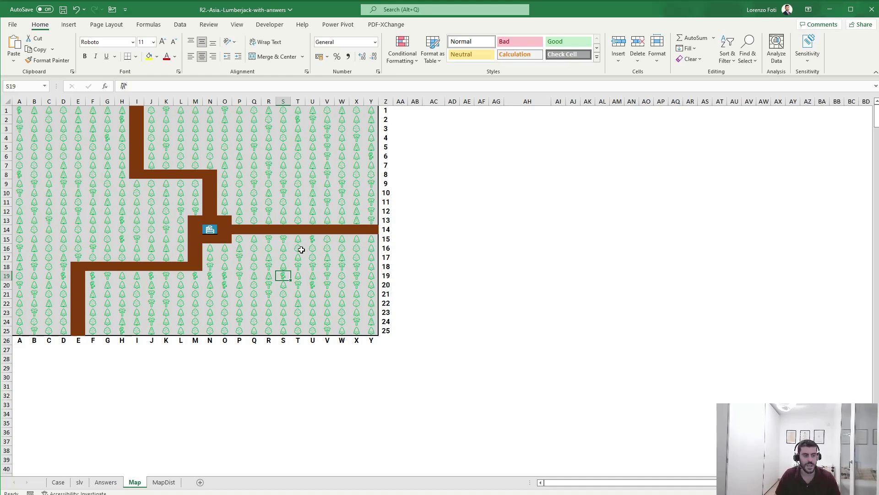
left_click(237, 228)
left_click_drag(238, 228, 334, 230)
left_click(311, 275)
left_click_drag(135, 106, 137, 173)
left_click(138, 200)
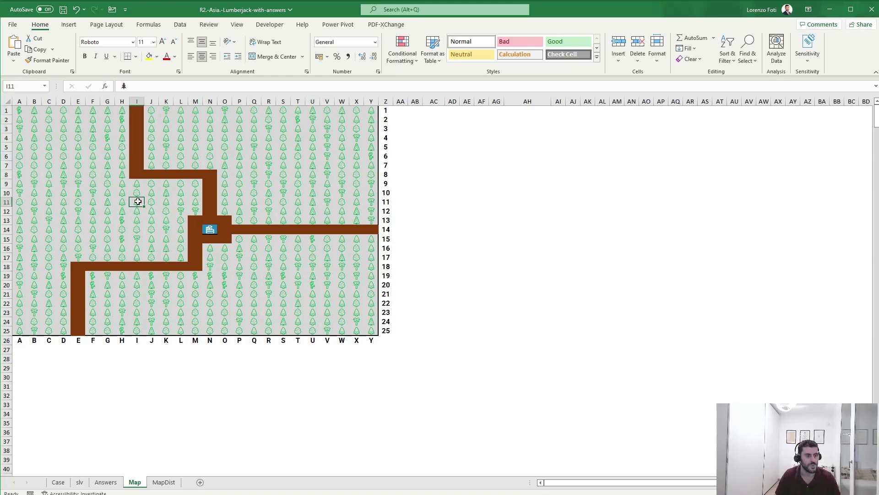
left_click(455, 194)
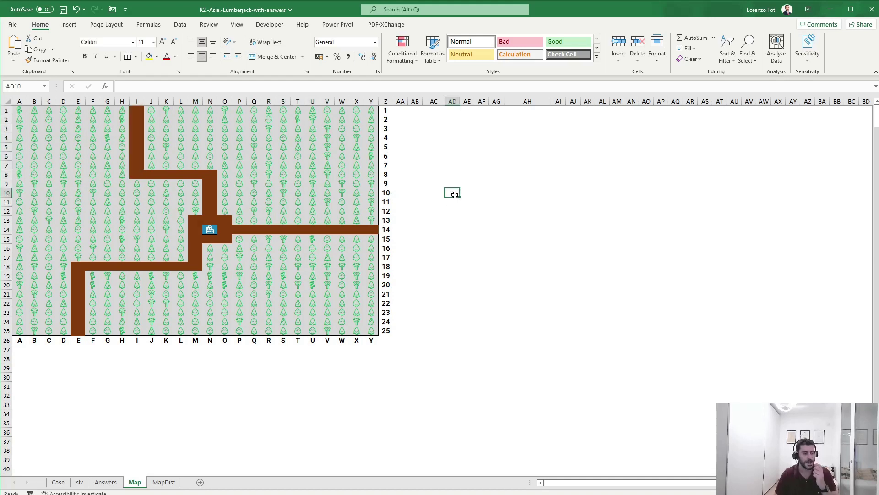
Check MapDist distances: E9 is 5, H5 is 1, T8 is 6, T7 is 7, H10 is 3, road cells 0
left_click(163, 481)
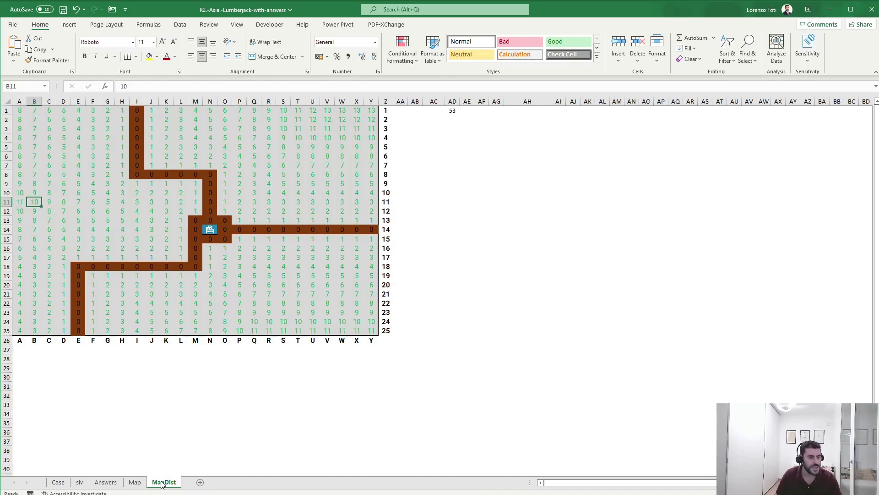
left_click(480, 274)
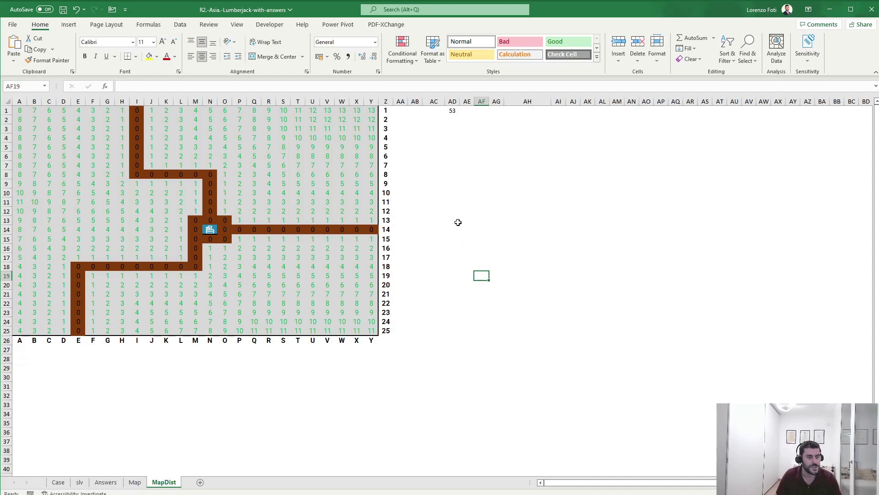
left_click(294, 247)
left_click(79, 187)
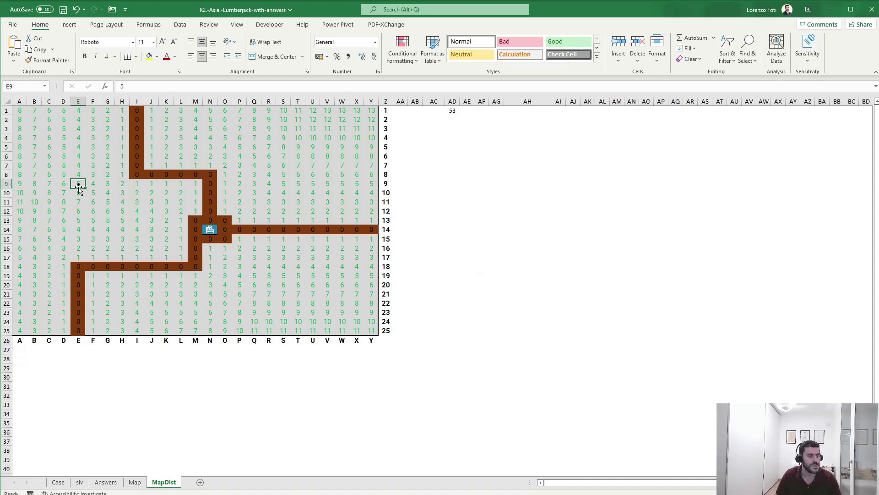
left_click(123, 147)
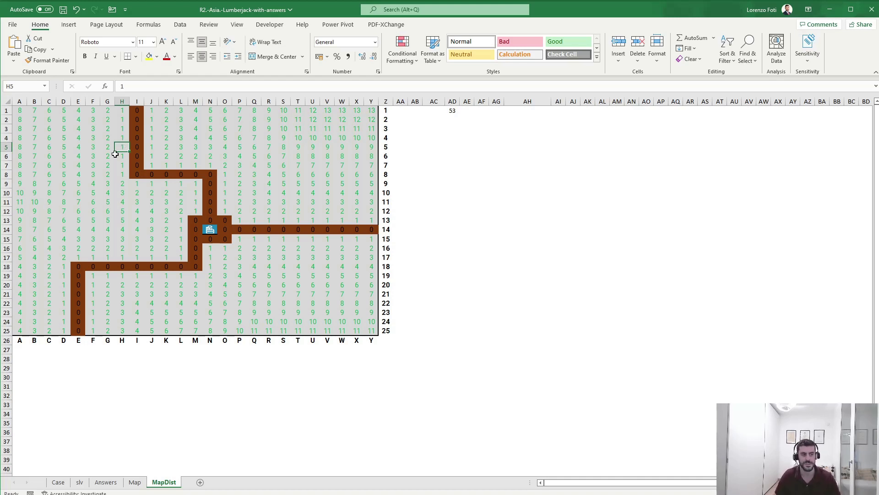
left_click(449, 167)
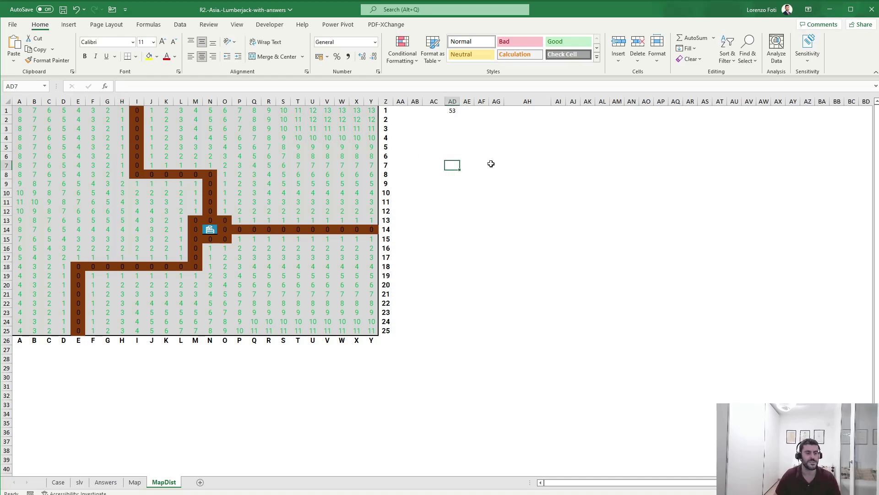
left_click(298, 174)
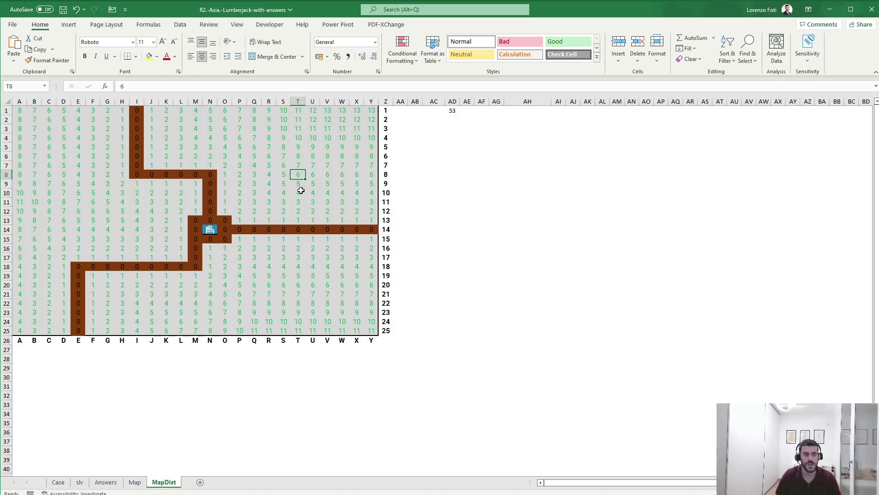
left_click_drag(283, 165, 285, 186)
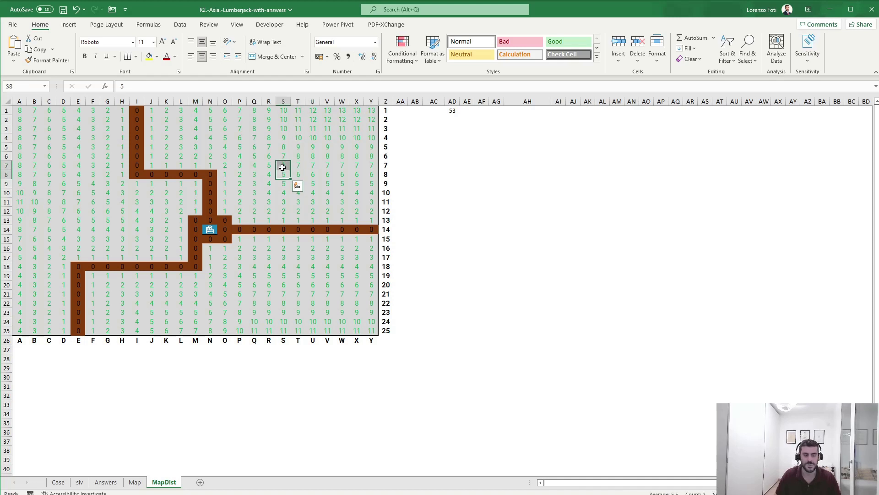
left_click(299, 166)
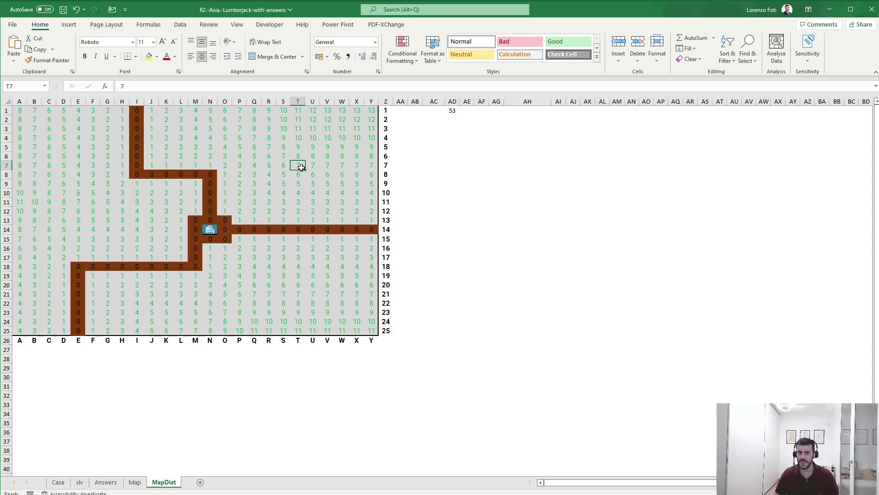
left_click(212, 211)
left_click_drag(212, 209, 137, 111)
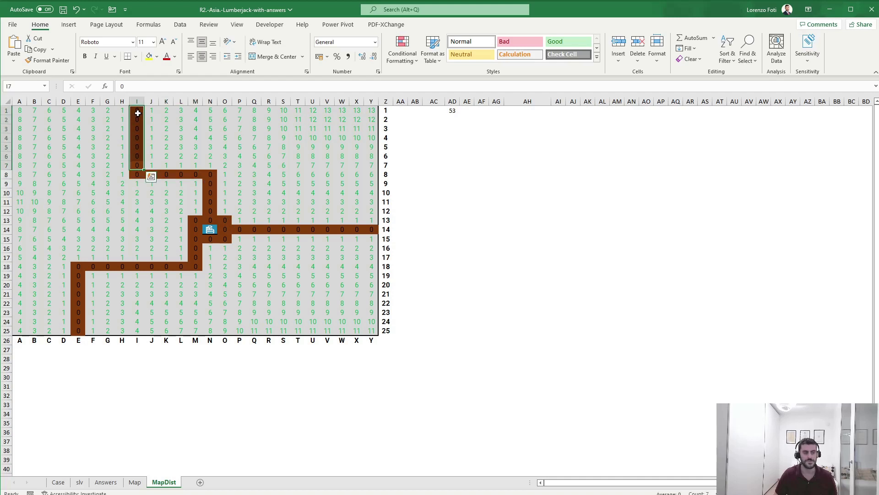
left_click(121, 194)
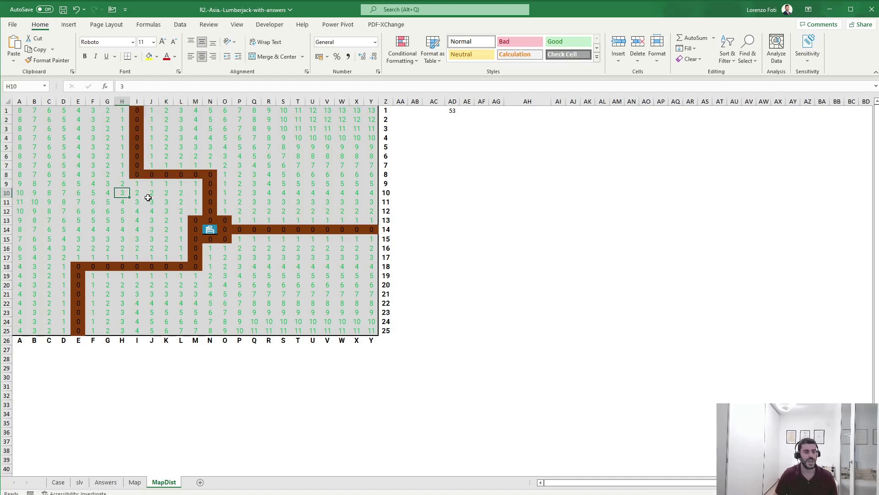
Fill road cell I6 and tree cell E8 yellow on the Map sheet
left_click(135, 482)
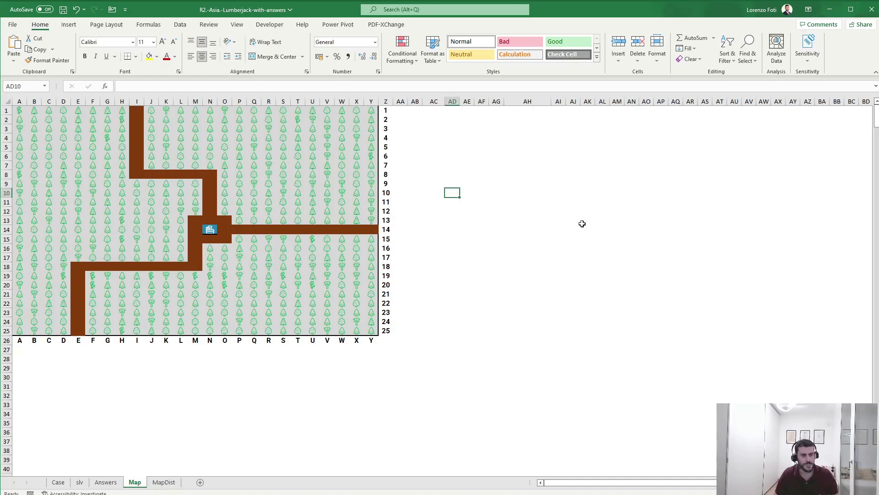
left_click(483, 205)
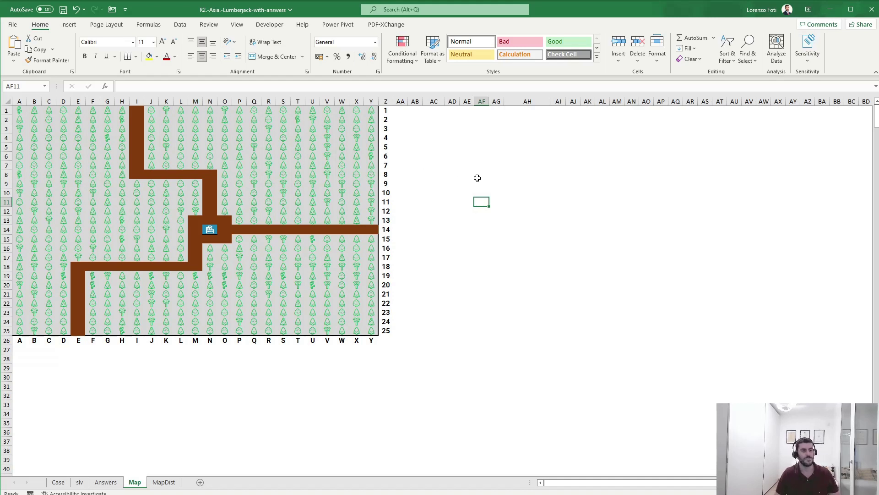
left_click(138, 154)
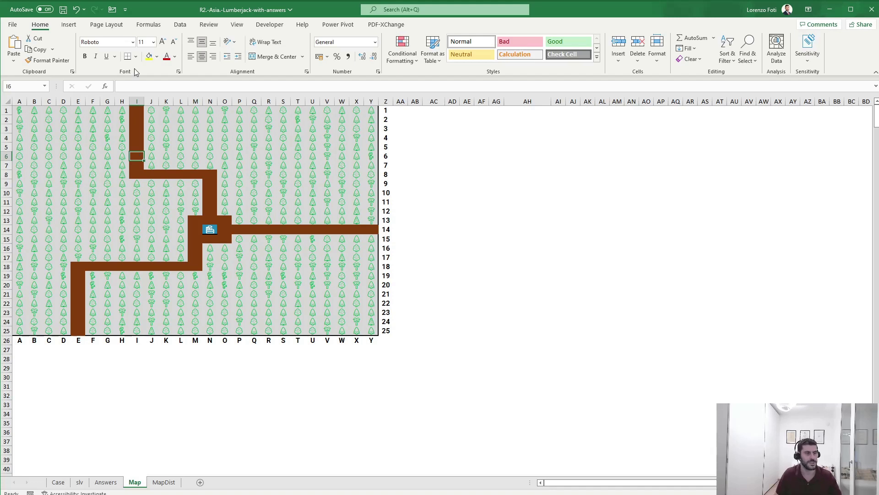
left_click(149, 56)
left_click(558, 202)
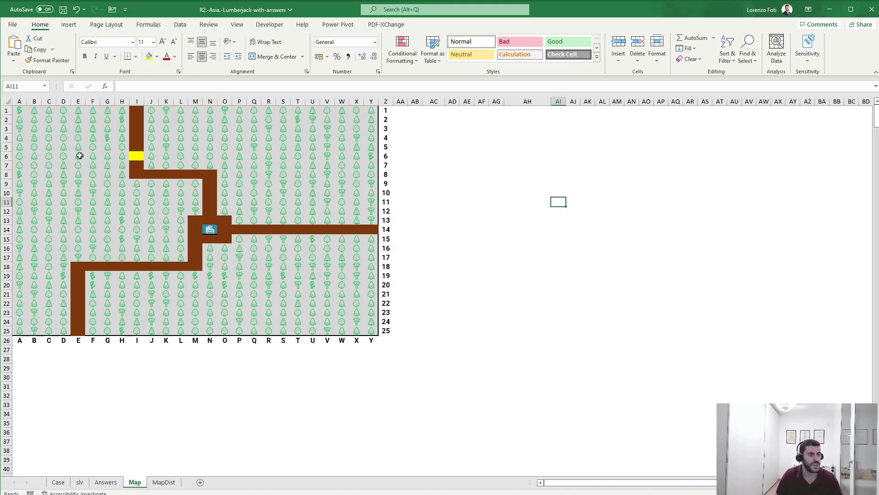
left_click(79, 174)
left_click(153, 58)
Trace the route from tree E8 up to E6 and across row 6 to road I6
left_click(124, 203)
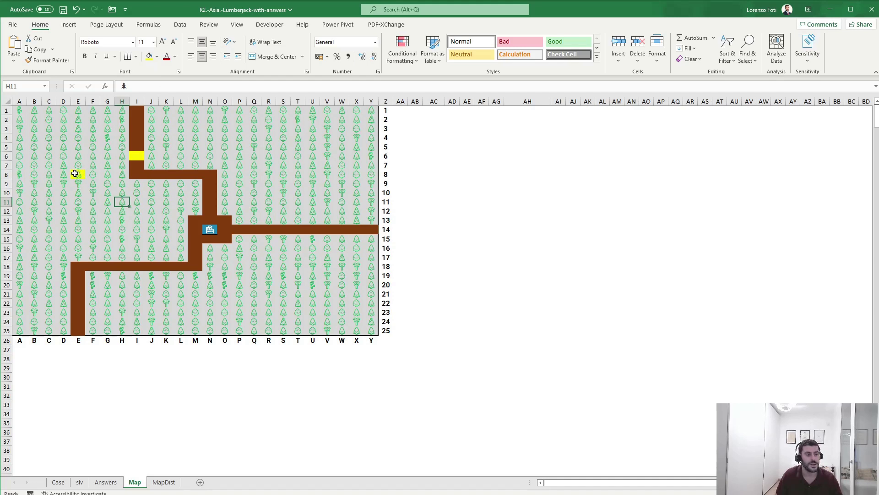
mouse_move(74, 174)
left_mouse_down()
mouse_move(135, 173)
mouse_move(76, 157)
left_mouse_up()
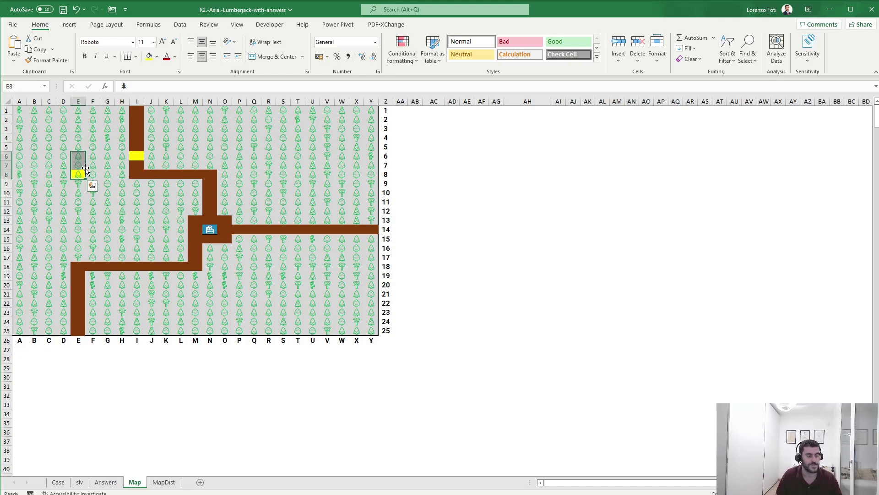
left_click(81, 157)
left_click_drag(86, 157, 136, 157)
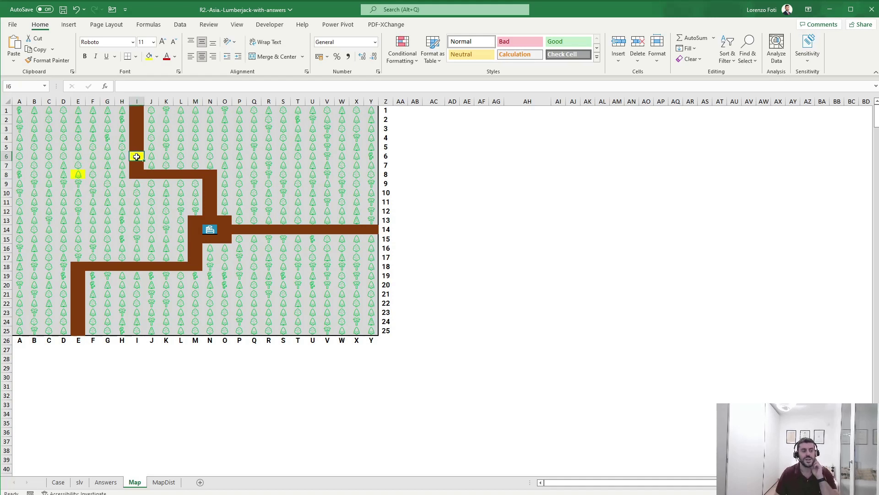
left_click(78, 173)
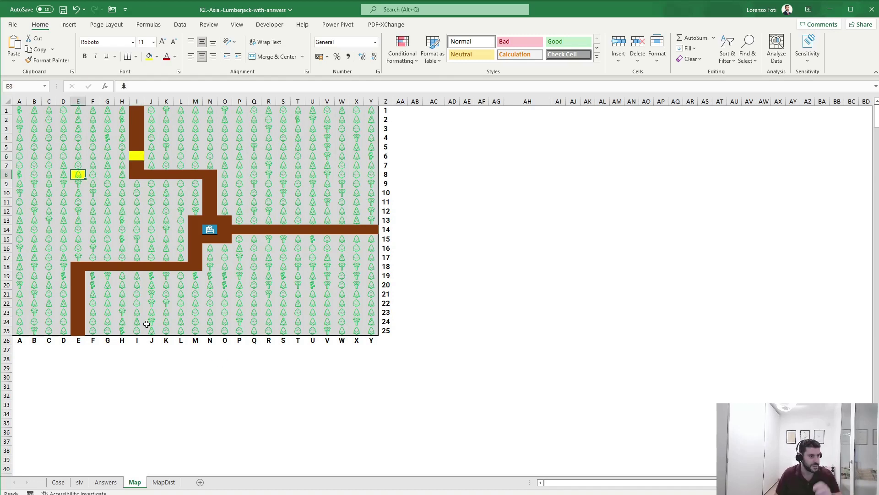
left_click(166, 483)
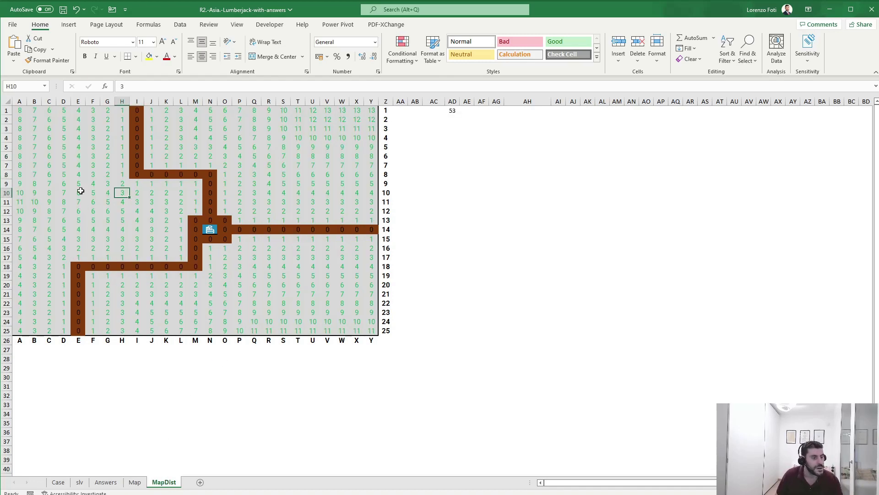
left_click(79, 164)
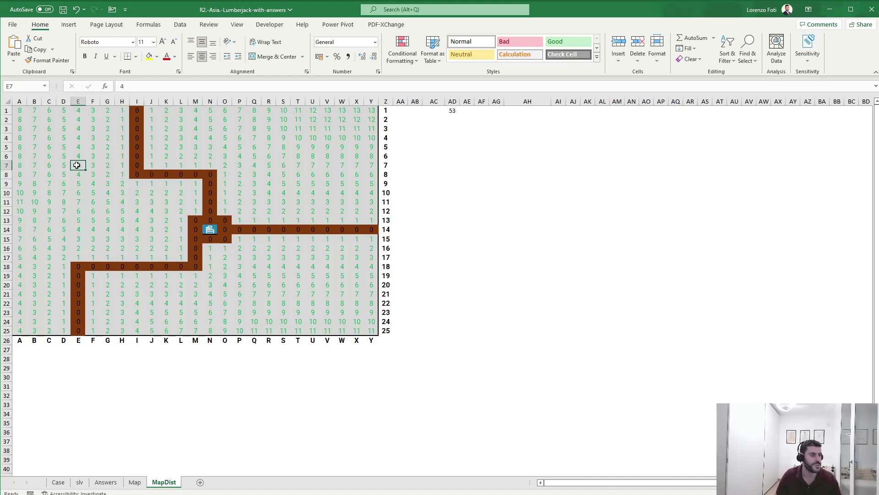
left_click(135, 482)
left_click(136, 172)
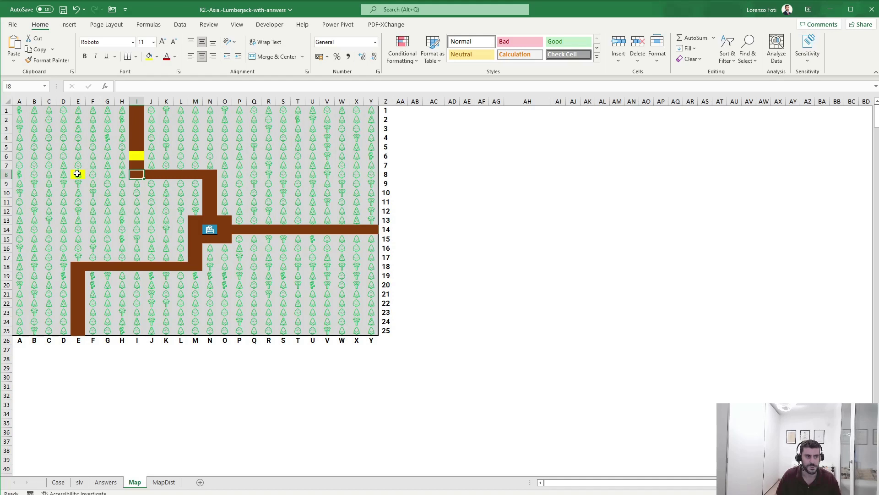
left_click(92, 173)
left_click(106, 174)
left_click(126, 171)
left_click(134, 172)
left_click(477, 229)
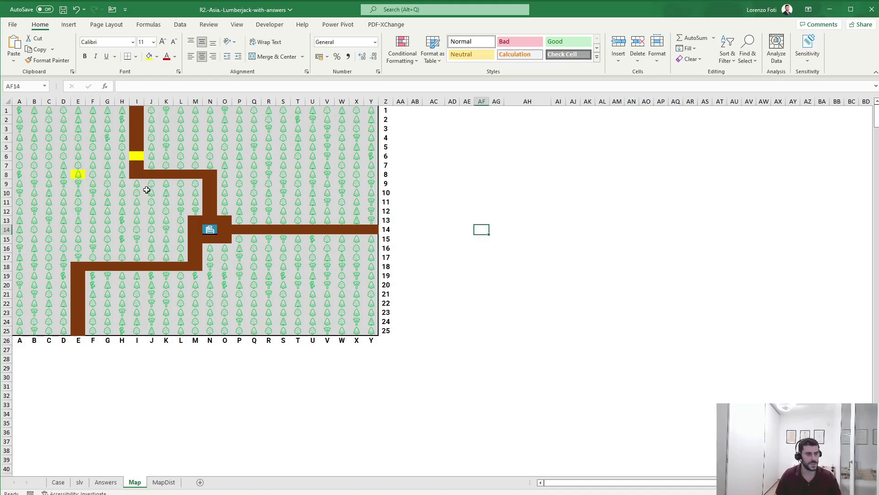
left_click(106, 192)
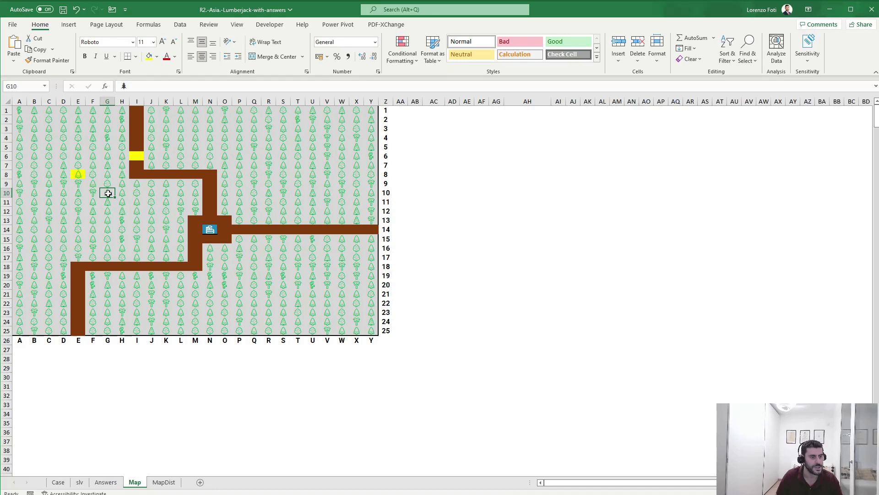
left_click(107, 174)
left_click(121, 174)
left_click(137, 174)
left_click(164, 481)
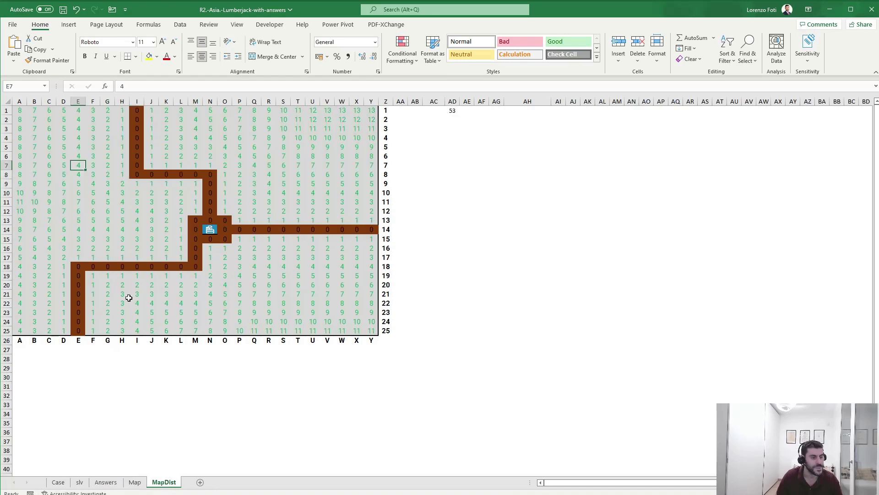
left_click(107, 193)
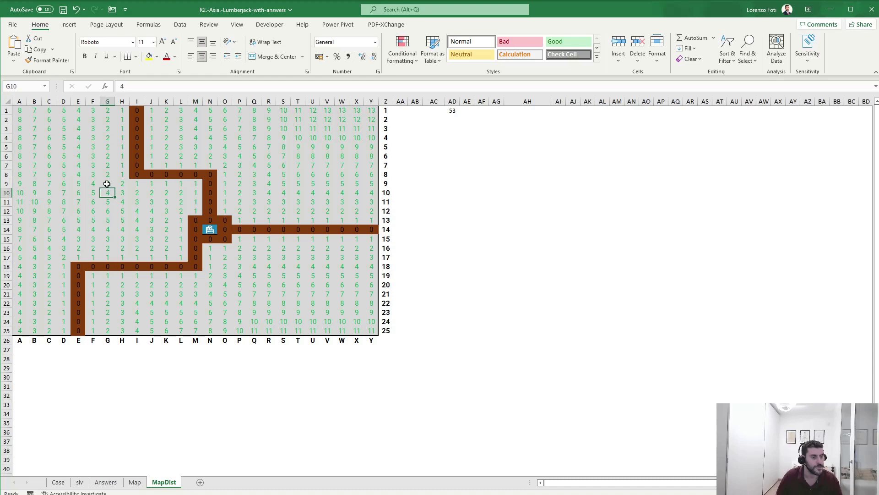
left_click(108, 184)
left_click(108, 175)
left_click(122, 174)
left_click(137, 174)
left_click(107, 193)
left_click(435, 220)
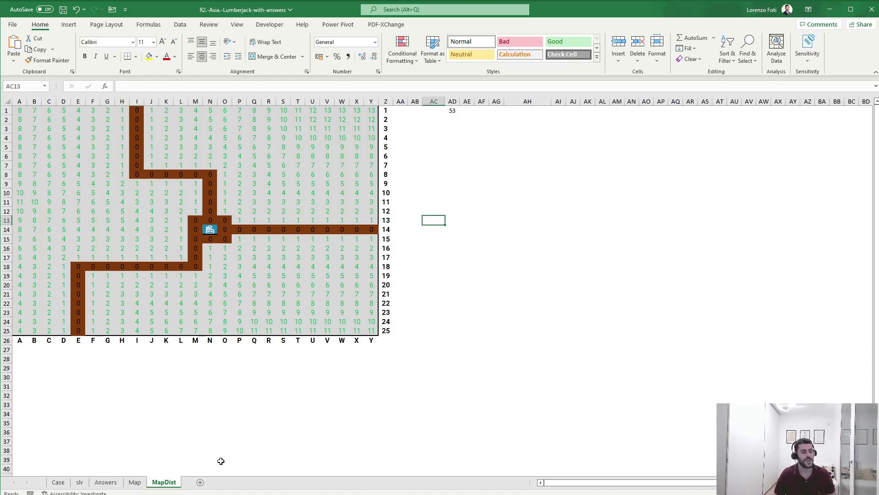
left_click(130, 483)
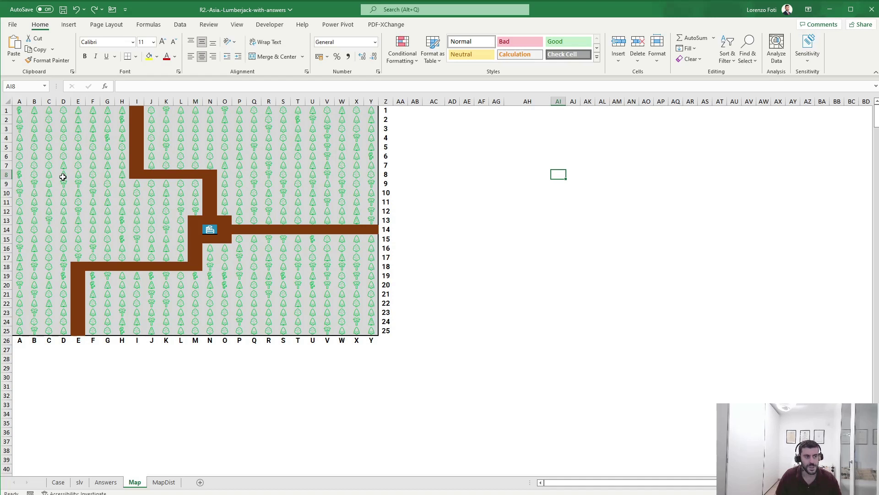
left_click(63, 177)
left_click(136, 108)
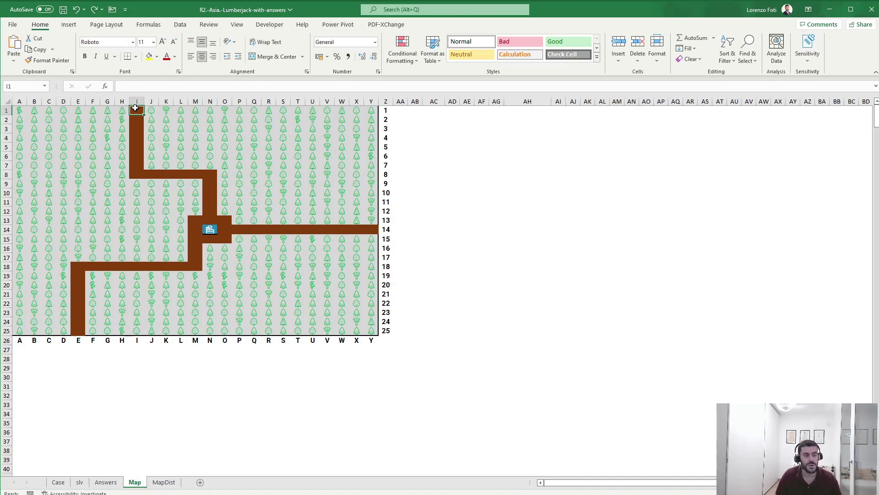
left_click(63, 176)
left_click_drag(136, 110, 215, 217)
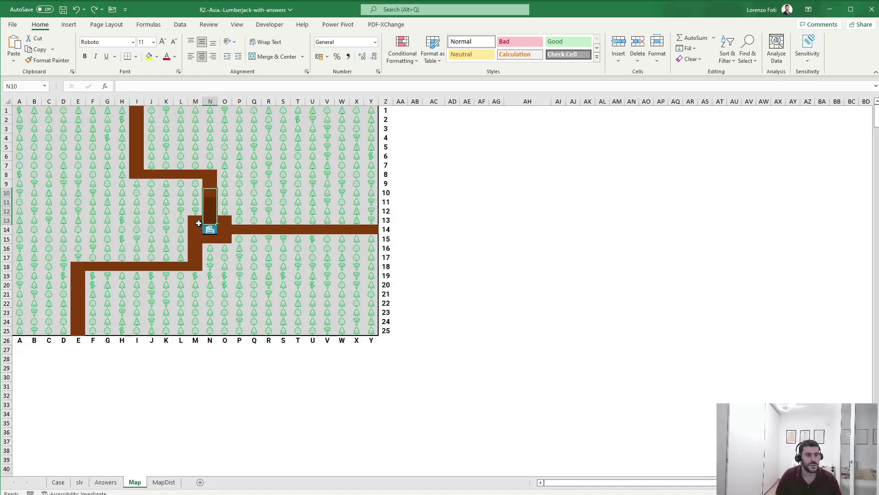
left_click(196, 222)
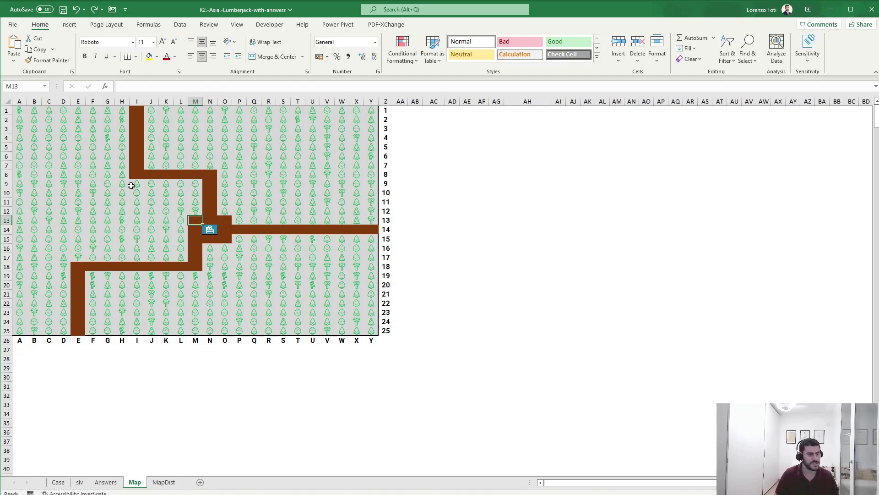
left_click(522, 183)
left_click(134, 111)
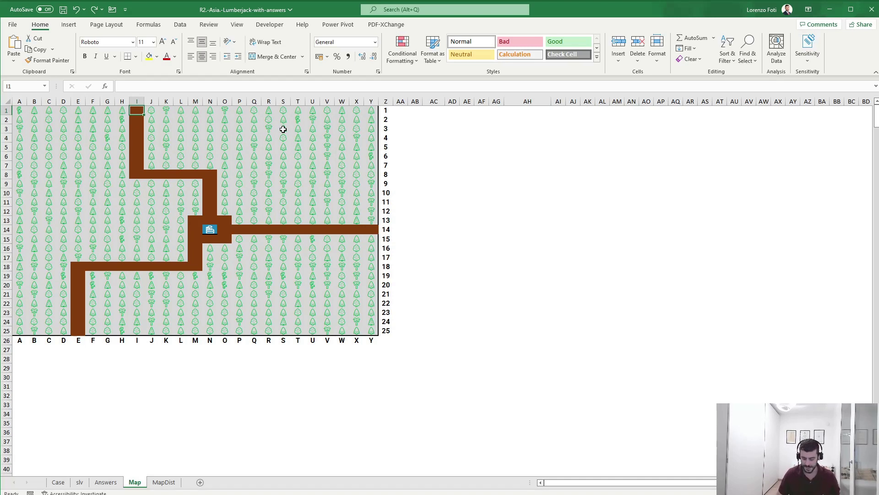
Enter =ADDRESS(ROW(),COLUMN(),4) in road cell I1 and copy it
type("+")
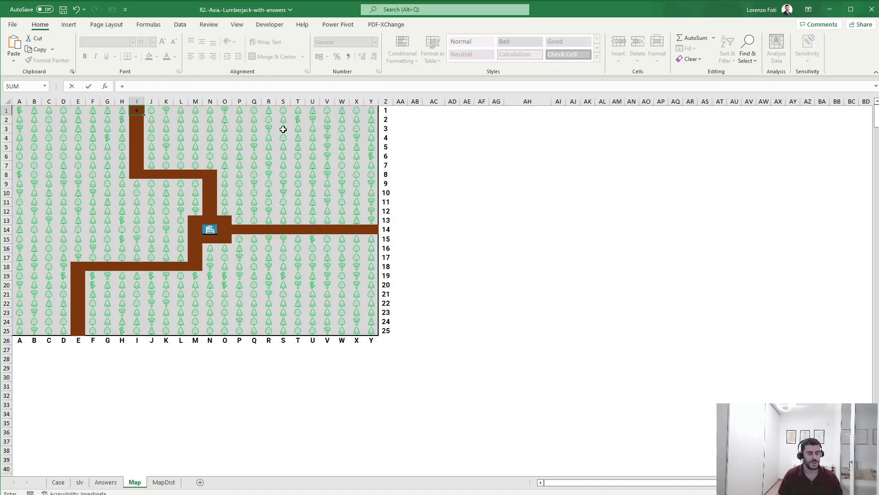
key("Escape")
left_click_drag(509, 129, 511, 323)
left_click(138, 112)
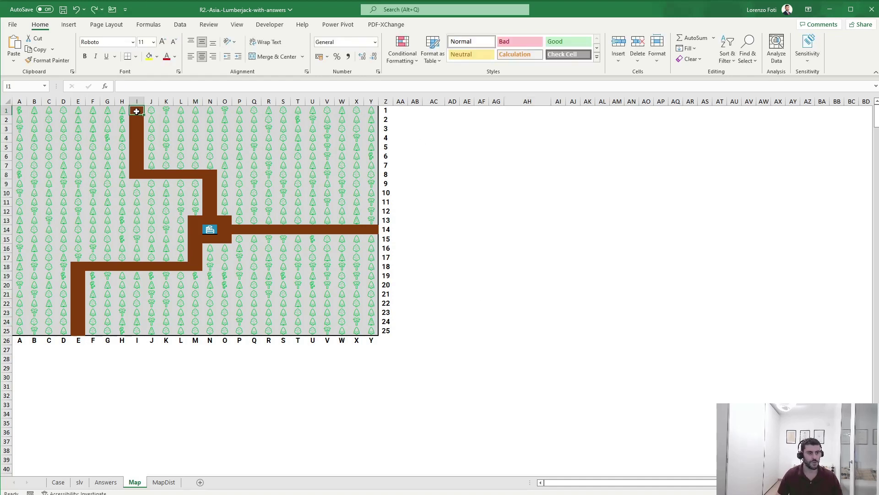
type("+ADDRESS(")
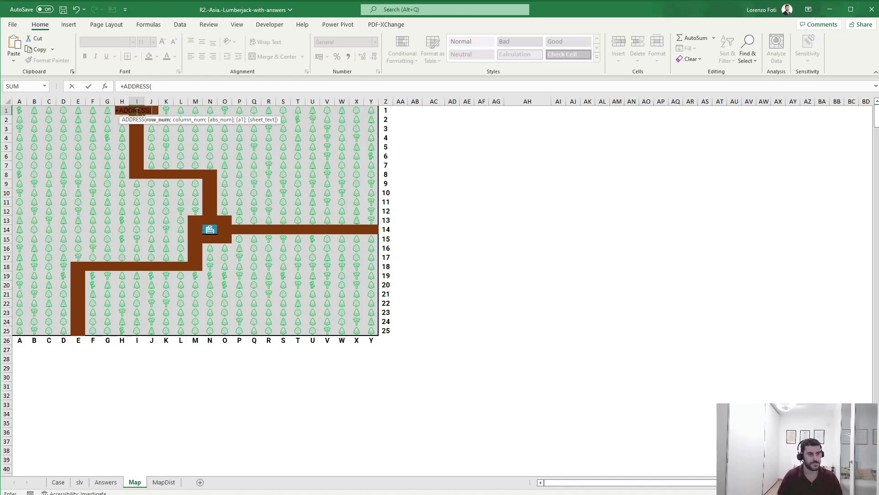
type("row")
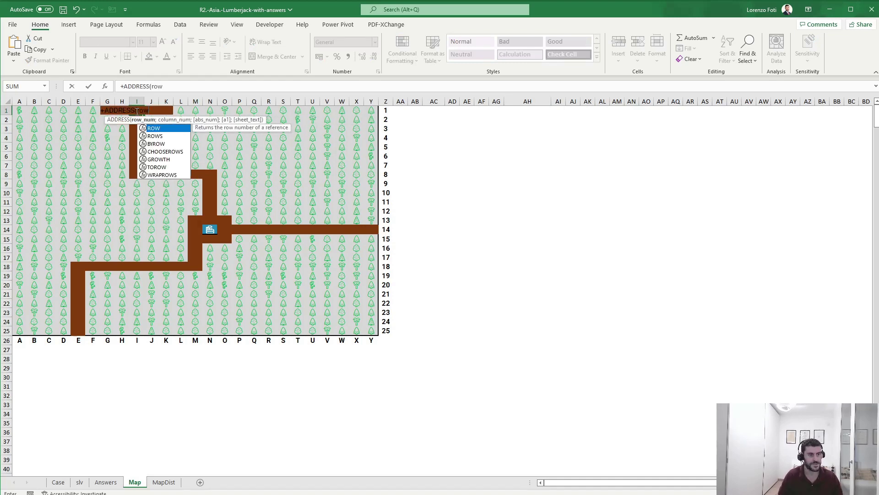
type("();aol")
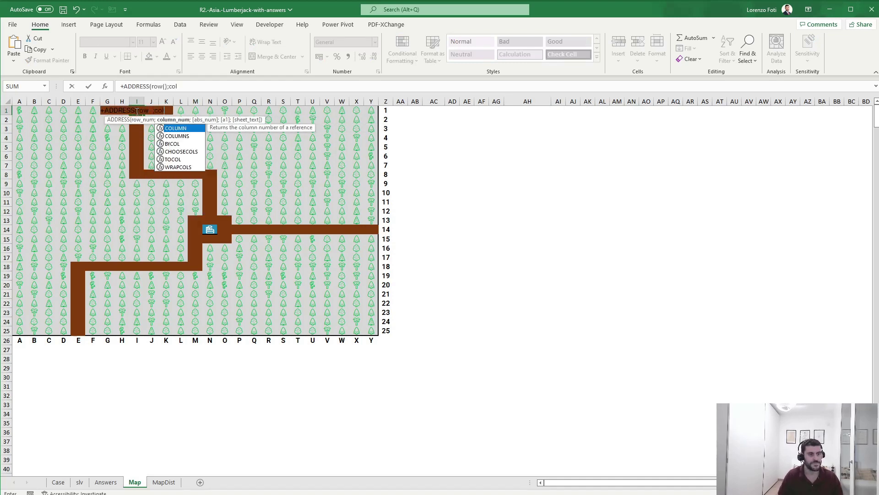
type("umn();1)")
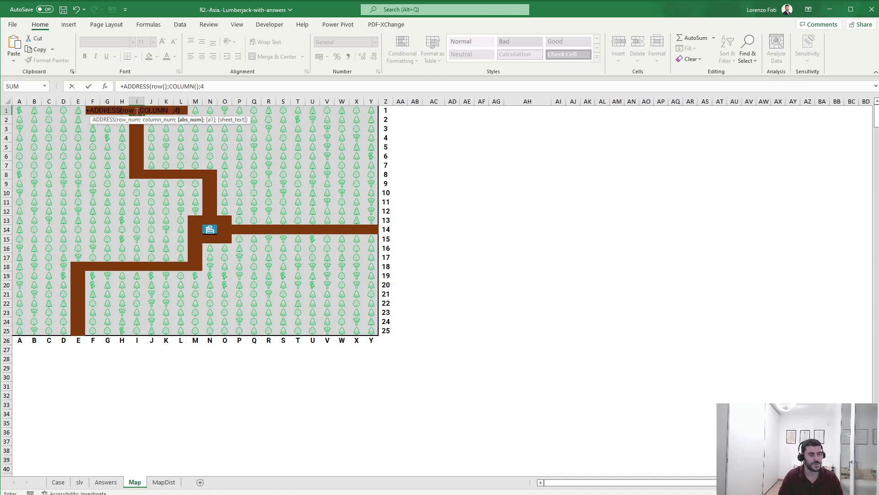
key("Return")
key("ctrl+c")
Paste the address formula down column I to I8 and along the row 8 road
key("shift+Down")
key("shift+Down")
key("shift+Down")
key("shift+Down")
key("shift+Down")
key("shift+Down")
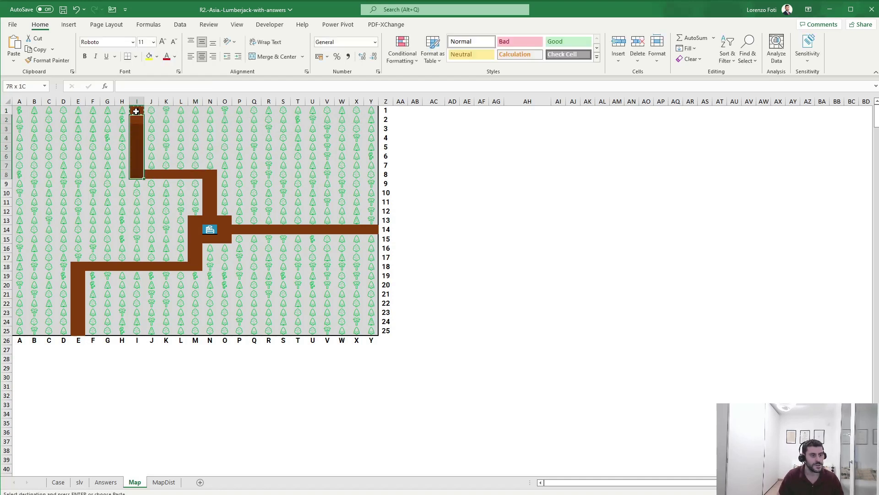
key("ctrl+v")
key("ctrl+Down")
key("ctrl+Up")
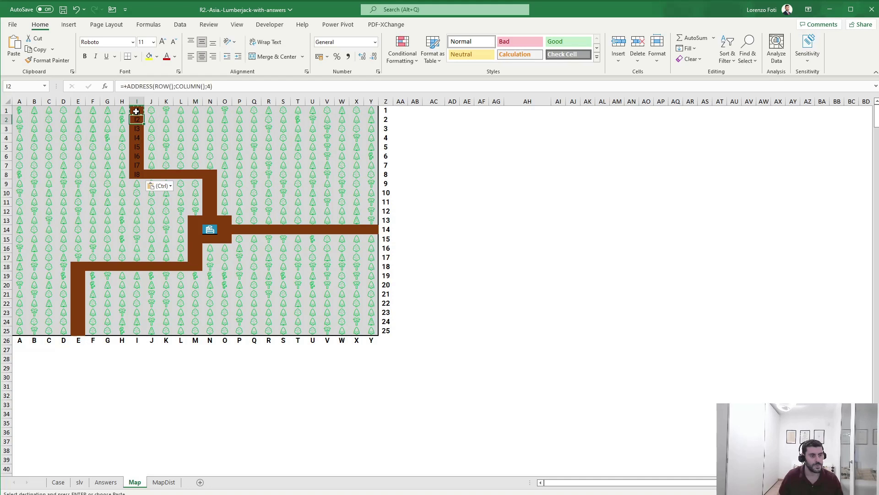
key("Down")
key("Down")
key("Down")
key("Down")
key("Down")
key("Down")
key("Down")
key("shift+Right")
key("shift+Right")
key("shift+Right")
key("shift+Right")
key("shift+Right")
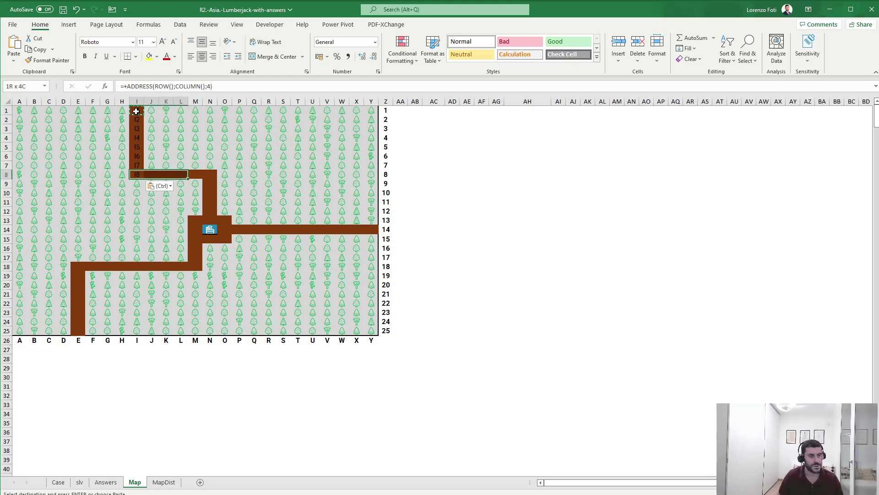
key("ctrl+c")
key("shift+Left")
key("shift+Left")
key("shift+Left")
key("shift+Left")
key("shift+Left")
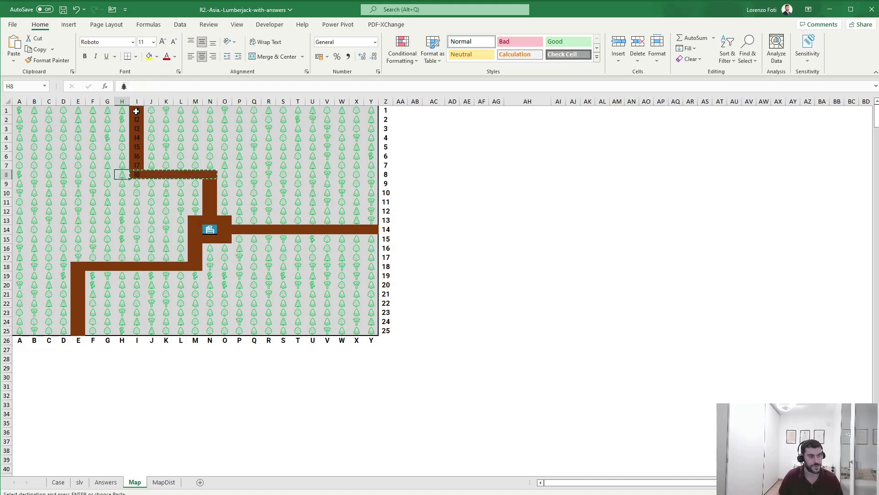
key("ctrl+c")
key("Right")
key("shift+Right")
key("shift+Right")
key("shift+Right")
Paste the address formula down column N to N13, then into M13:O13 and M15:O15
key("shift+Right")
key("ctrl+v")
key("Right")
key("Right")
key("Right")
key("Right")
key("Down")
key("shift+Down")
key("shift+Down")
key("shift+Down")
key("shift+Down")
key("ctrl+v")
key("Down")
key("Down")
key("Down")
key("Down")
key("Left")
key("shift+Right")
key("shift+Right")
key("ctrl+v")
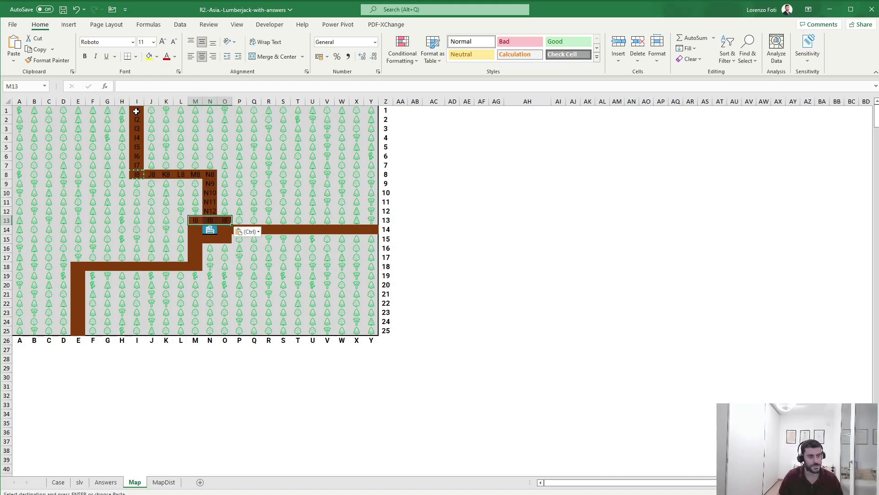
key("Down")
key("Down")
Paste the address formula along row 14, into M14, and down M15:M18
key("shift+Right")
key("shift+Right")
key("ctrl+v")
key("Up")
key("Right")
key("shift+Right")
key("shift+Right")
key("shift+Right")
key("shift+Right")
key("shift+Right")
key("shift+Right")
key("shift+Right")
key("shift+Right")
key("shift+Right")
key("shift+Right")
key("shift+Right")
key("shift+Right")
key("shift+Left")
key("ctrl+v")
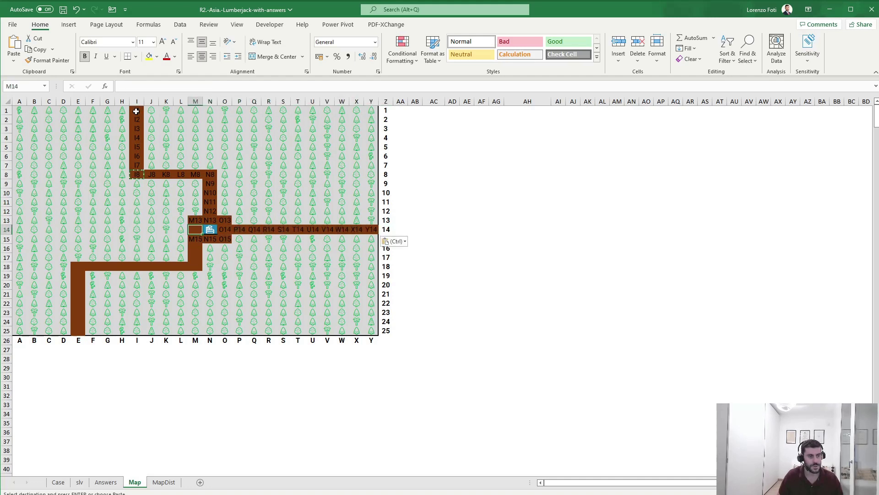
key("Left")
key("ctrl+v")
key("Down")
key("shift+Down")
Paste the address formula into E18:L18 and down column E to E25
key("shift+Down")
key("shift+Down")
key("ctrl+v")
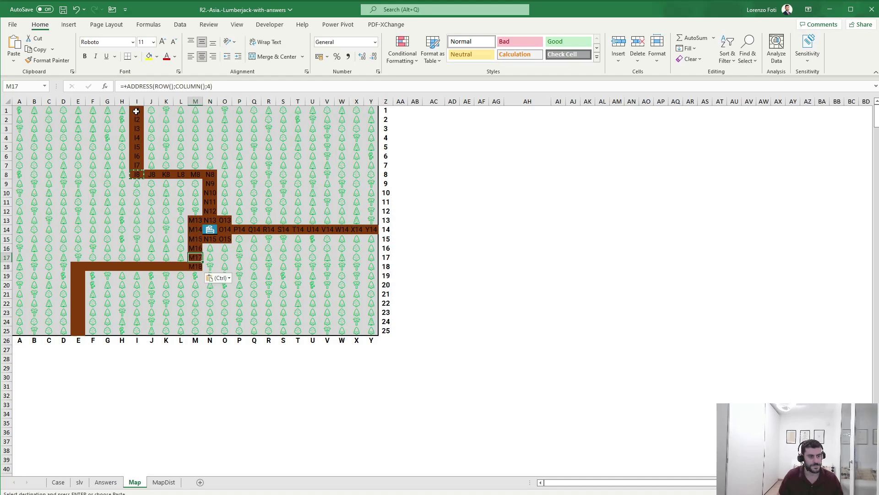
key("Left")
key("shift+Left")
key("shift+Left")
key("shift+Left")
key("shift+Left")
key("shift+Left")
key("shift+Left")
key("shift+Left")
key("ctrl+v")
key("Left")
key("Left")
key("Left")
key("Left")
key("Left")
key("Left")
key("Left")
key("Down")
key("shift+Down")
key("shift+Down")
key("shift+Down")
key("shift+Down")
key("shift+Down")
key("shift+Down")
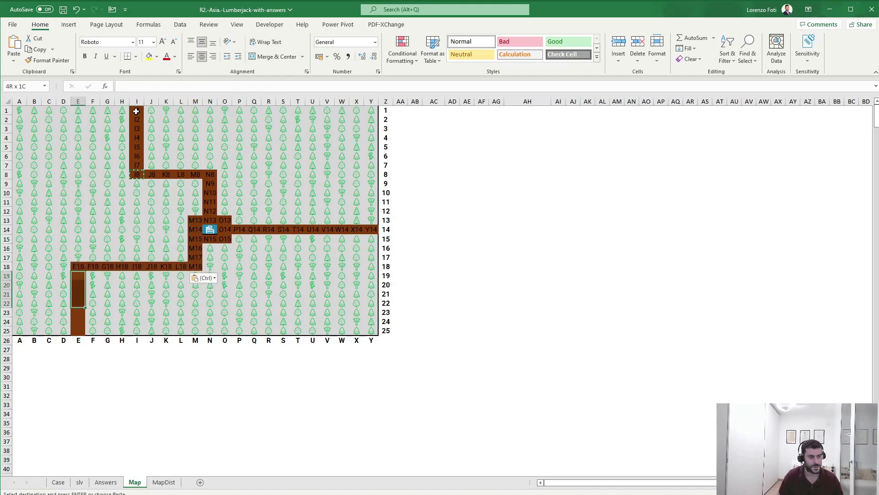
key("ctrl+v")
key("Up")
key("Right")
Stack the whole map grid into one column with a TOCOL formula in AE3
left_click(467, 128)
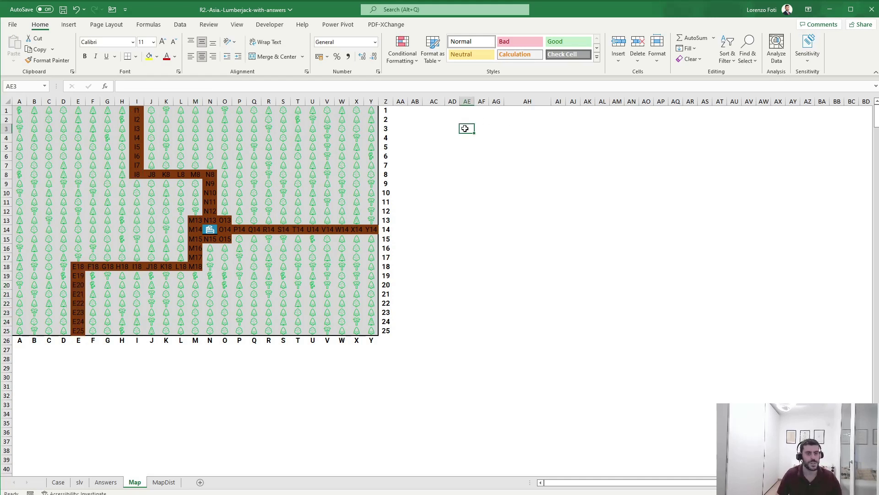
type("+tocol(")
key("Home")
key("Up")
key("Up")
key("ctrl+shift+Right")
key("ctrl+shift+Down")
key("shift+Left")
key("shift+Up")
key("ctrl+Return")
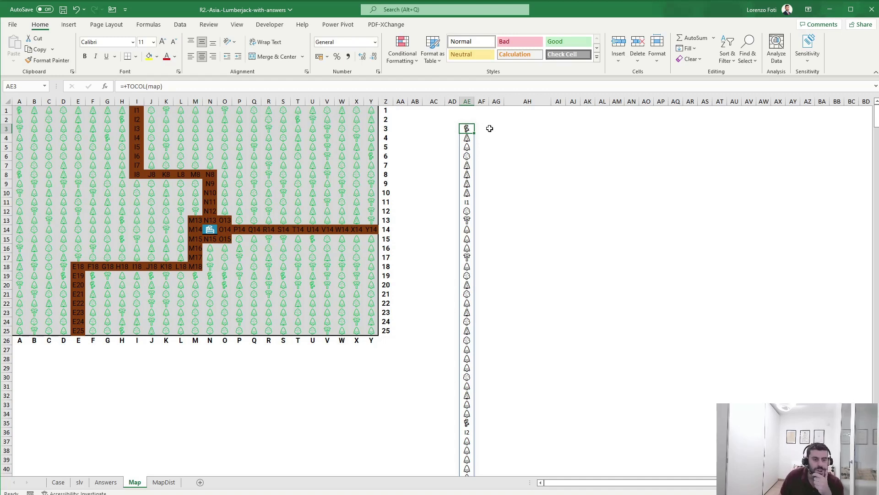
Enter =RIGHT(AE3#) in AF3 so each entry's last character spills down
left_click(490, 128)
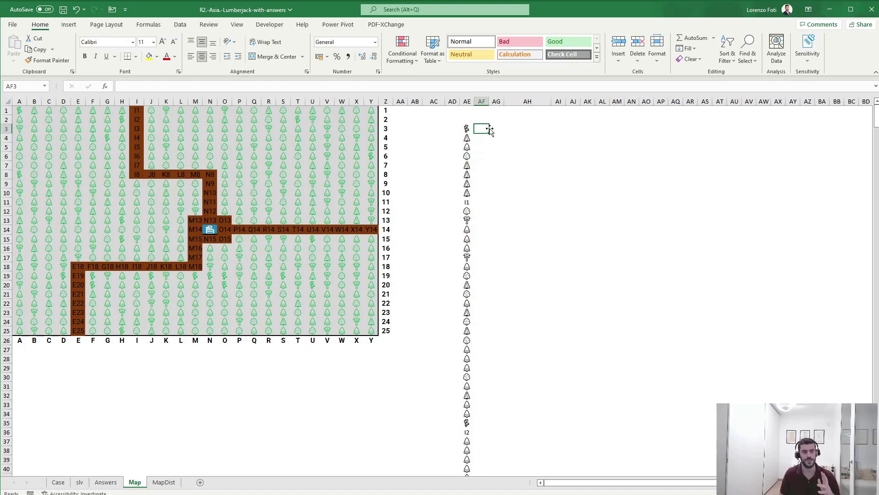
type("+")
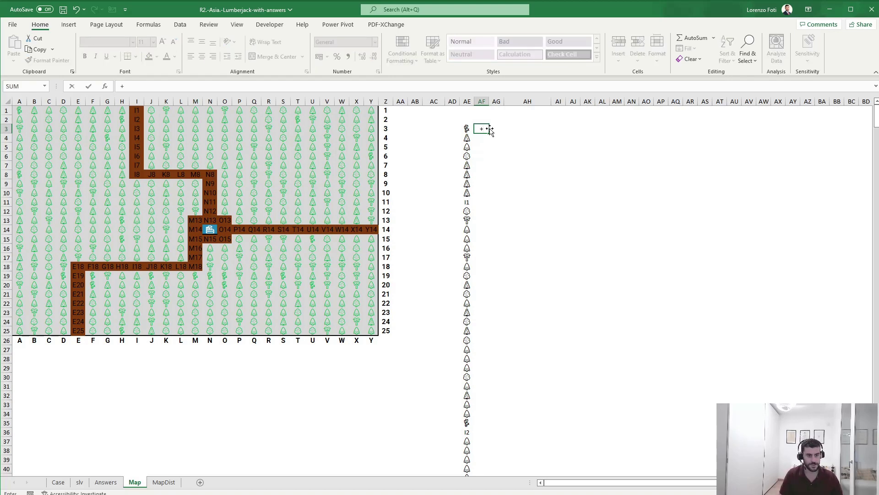
type("RIGHT(")
key("Left")
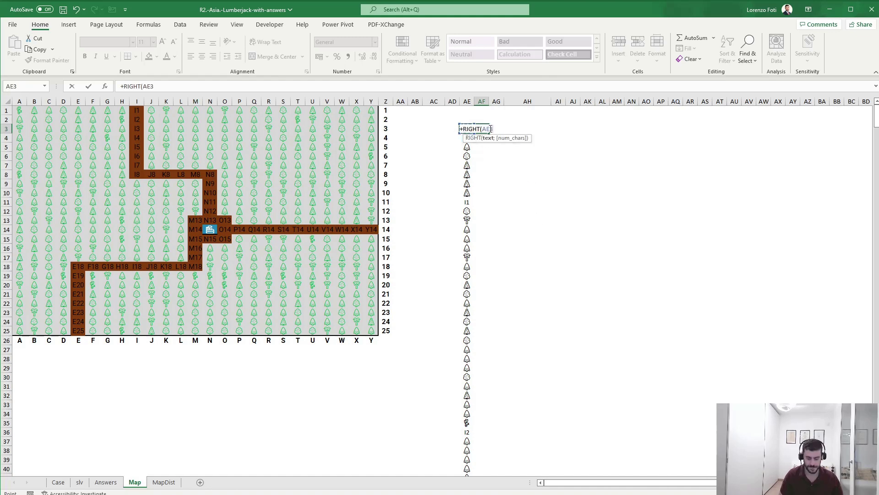
key("ctrl+Return")
double_click(490, 132)
key("ctrl+period")
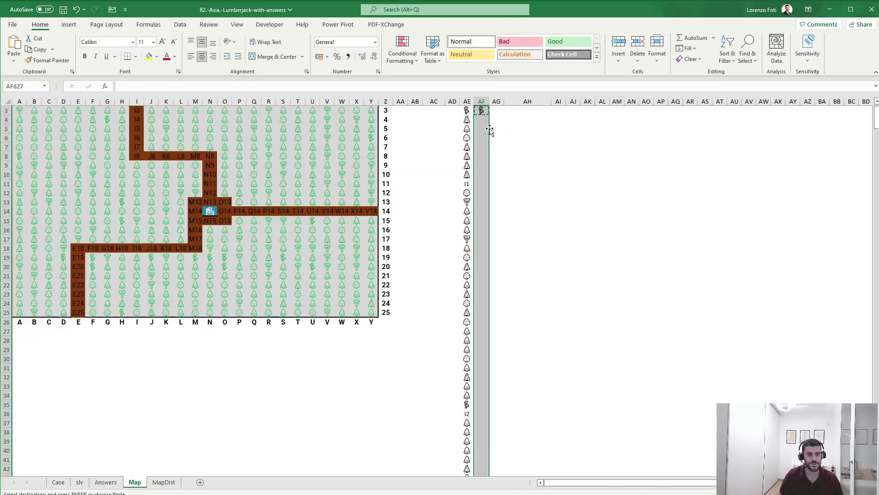
key("ctrl+Up")
key("ctrl+Up")
left_click(489, 129)
key("Right")
type("+filter(")
Enter =FILTER(AE3#;NOT(ISERROR(NUMBERVALUE(AF3:AF627)))) in AG3 to list only road addresses
key("Left")
key("Left")
key("ctrl+shift+Down")
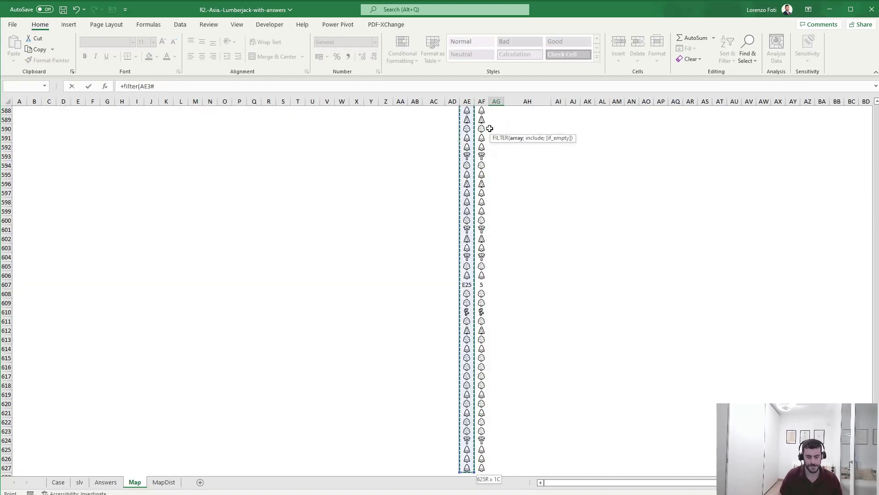
type(";")
key("Left")
key("Up")
key("Down")
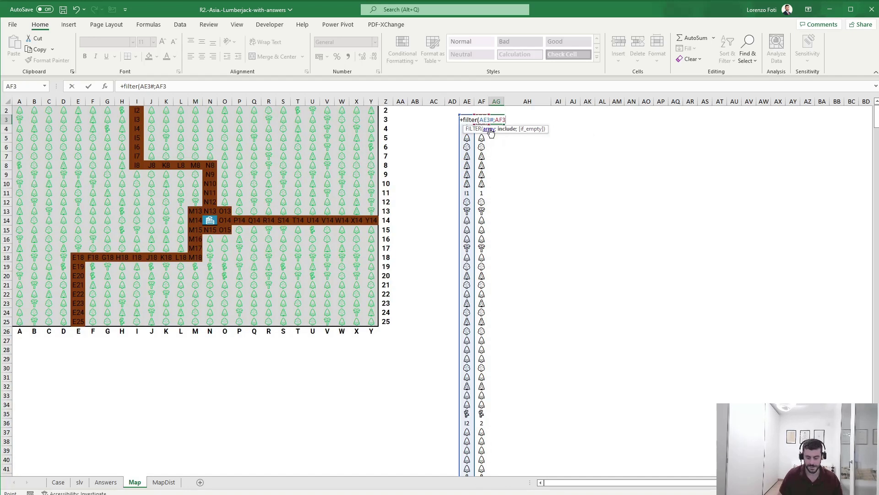
key("BackSpace")
key("BackSpace")
key("BackSpace")
type("not(")
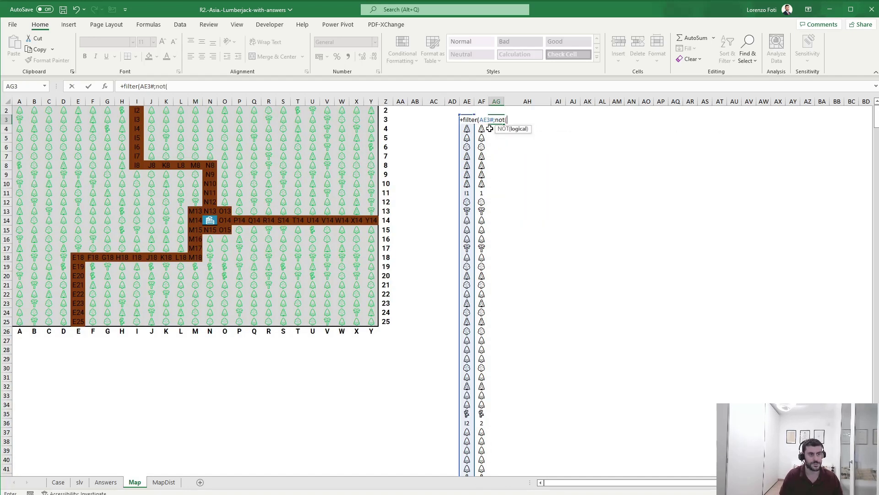
type("iserro")
key("Tab")
type("numb")
key("Tab")
key("Left")
key("ctrl+shift+Down")
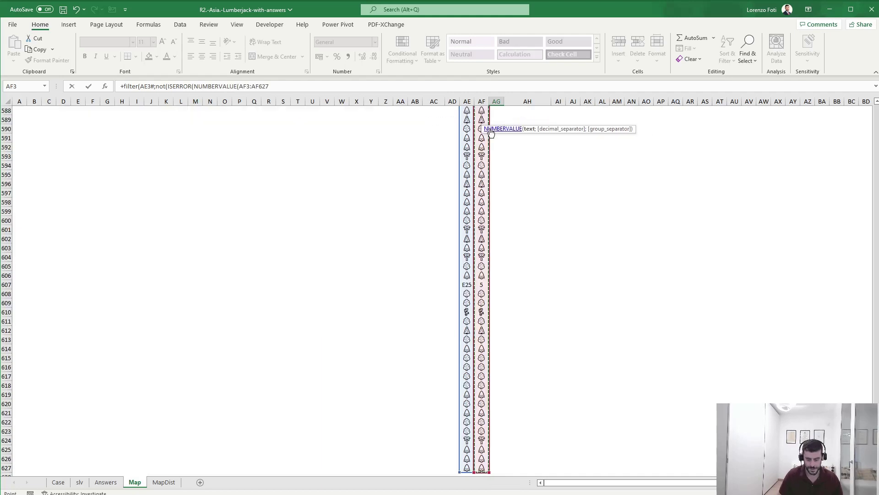
type("))))")
key("Return")
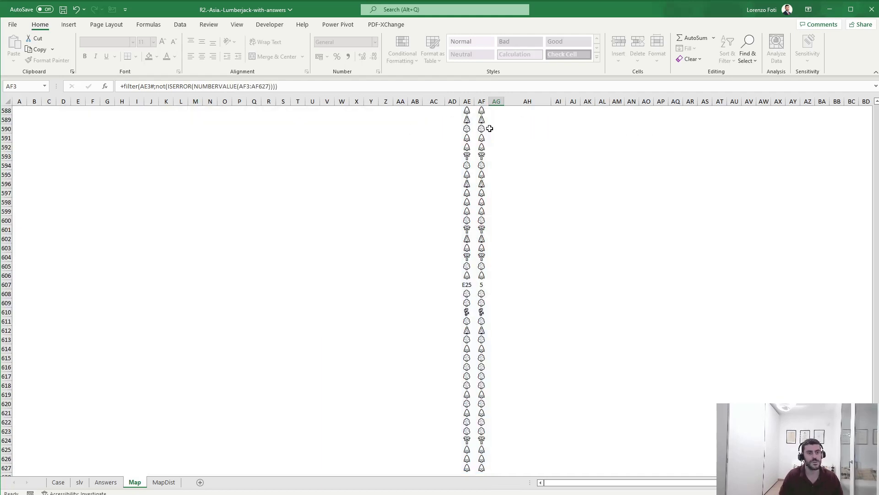
Name the spilled AG road address list "road" via the Name Box
key("Down")
key("Down")
key("Down")
key("Down")
key("Down")
key("Down")
key("Down")
key("Down")
key("Down")
key("Down")
key("Down")
key("Down")
key("Down")
key("Down")
key("Down")
key("Down")
key("Down")
key("Down")
key("Down")
key("Down")
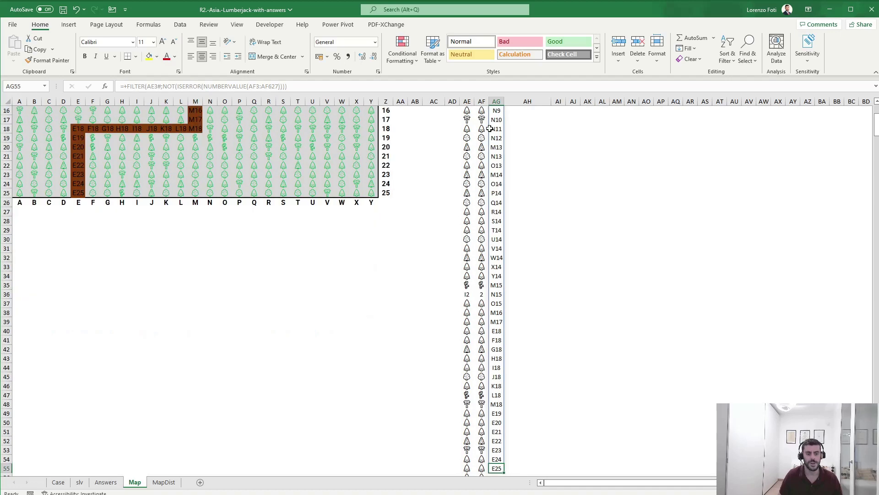
scroll(490, 128, "up", 5)
left_click(489, 129)
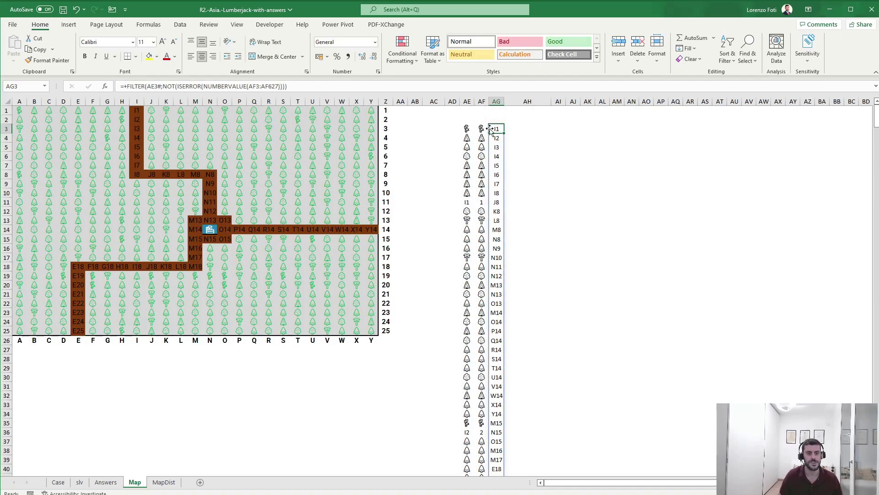
key("ctrl+shift+Down")
left_click(24, 87)
type("roa")
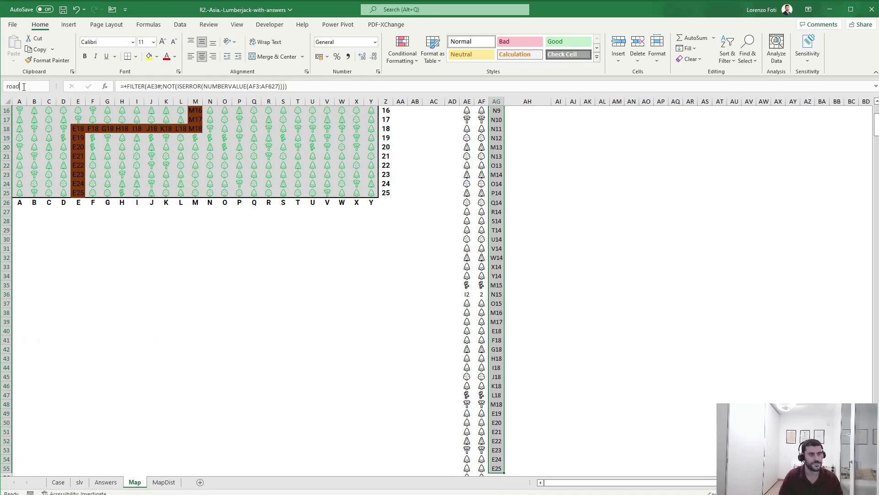
type("d")
key("Return")
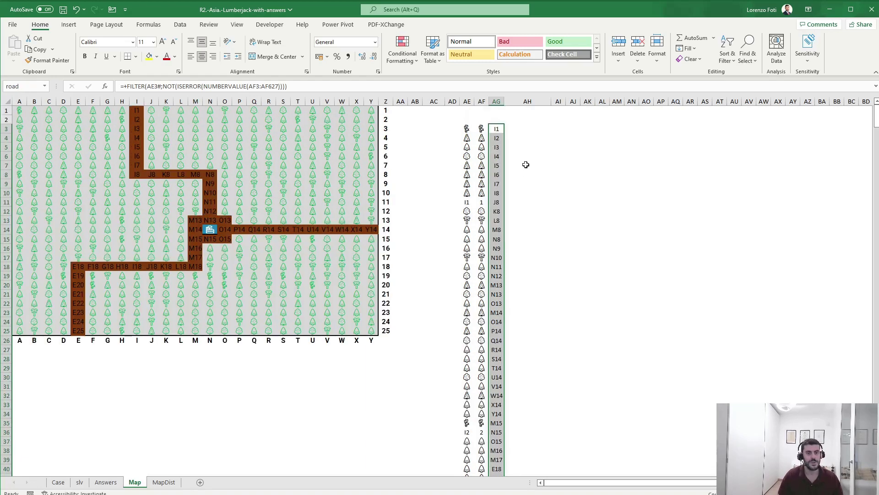
Enter the test point A1 in cell AI3
left_click(559, 129)
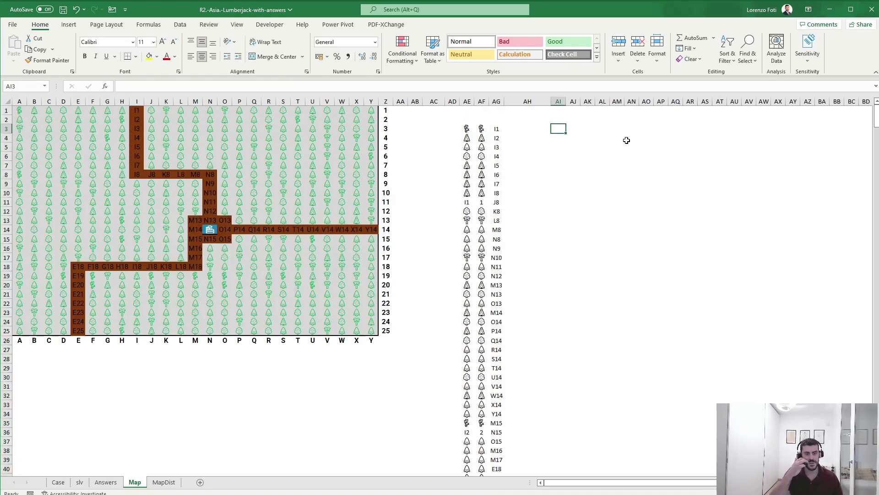
type("A1")
key("Tab")
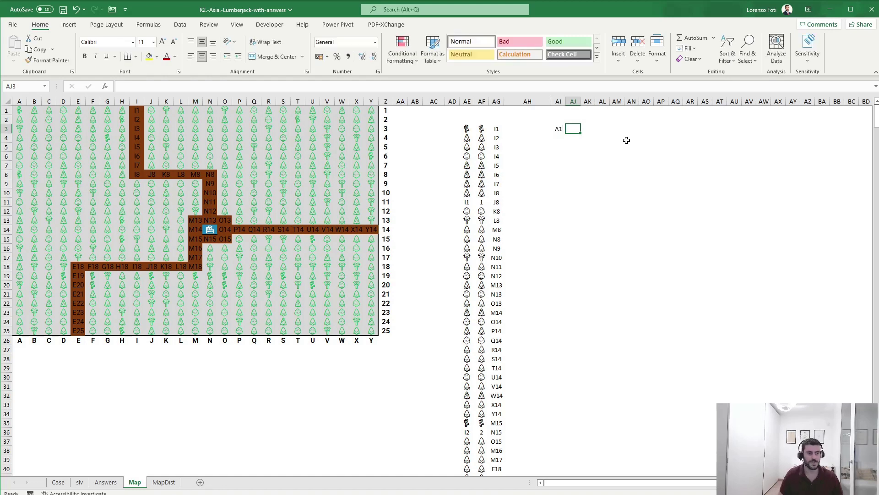
Start a multi-line LET formula in AJ3, in an enlarged formula bar, defining point as AI3
type("+let(")
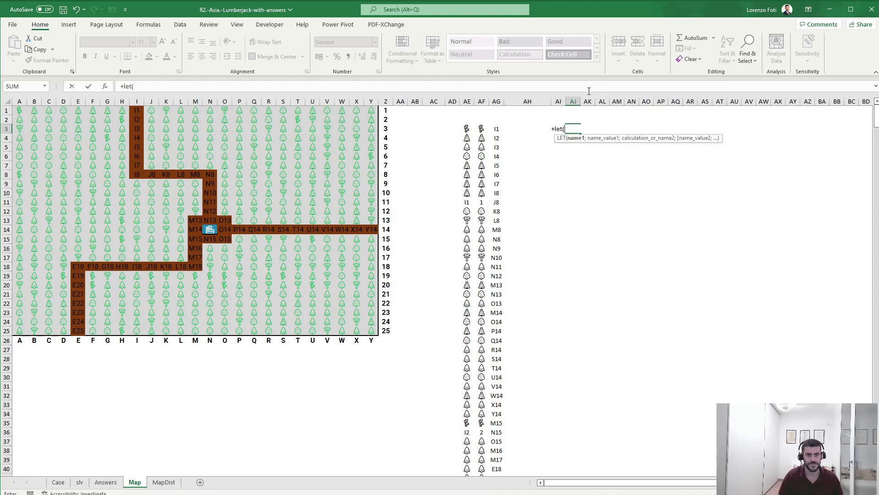
left_click_drag(588, 94, 589, 241)
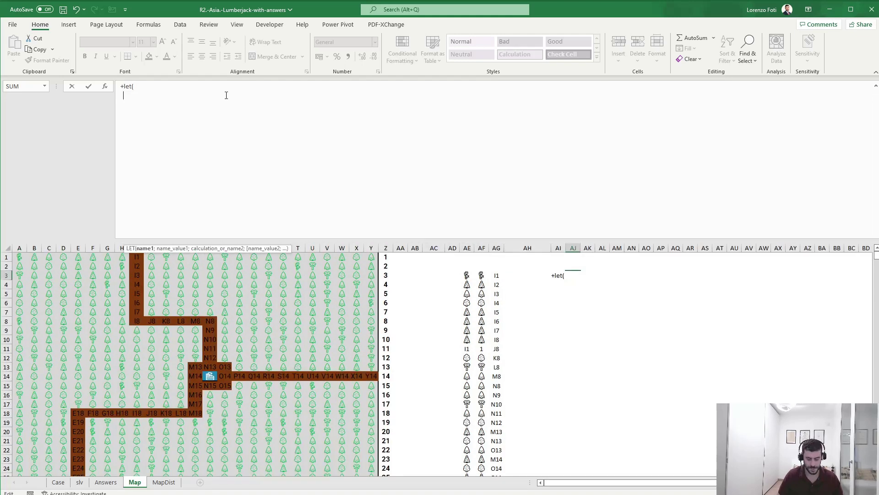
key("alt+Return")
type("point;")
left_click(559, 276)
type(";")
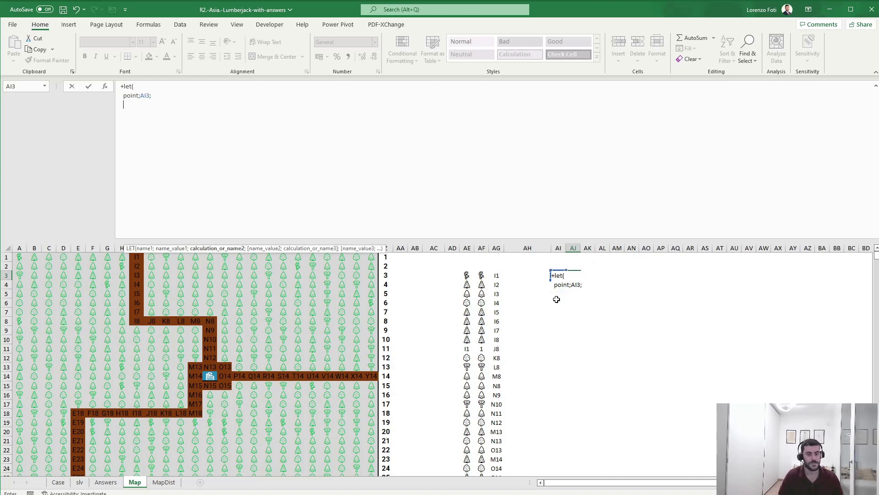
key("alt+Return")
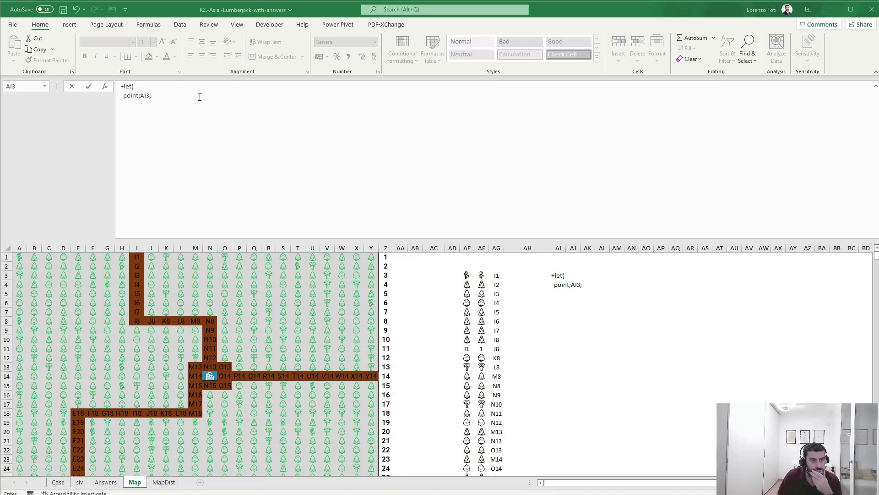
Add pointCol as LEFT(point) and begin a pointRow line with SUBSTITUTE
left_click(168, 107)
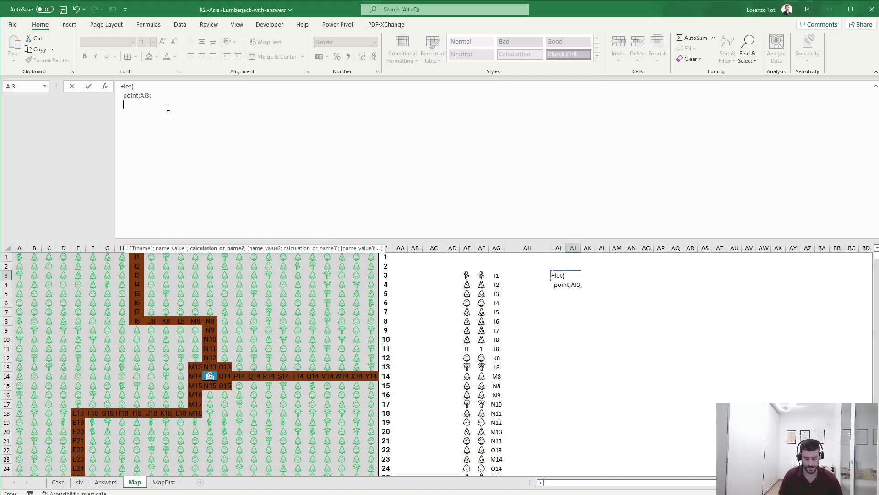
type("pointCol;")
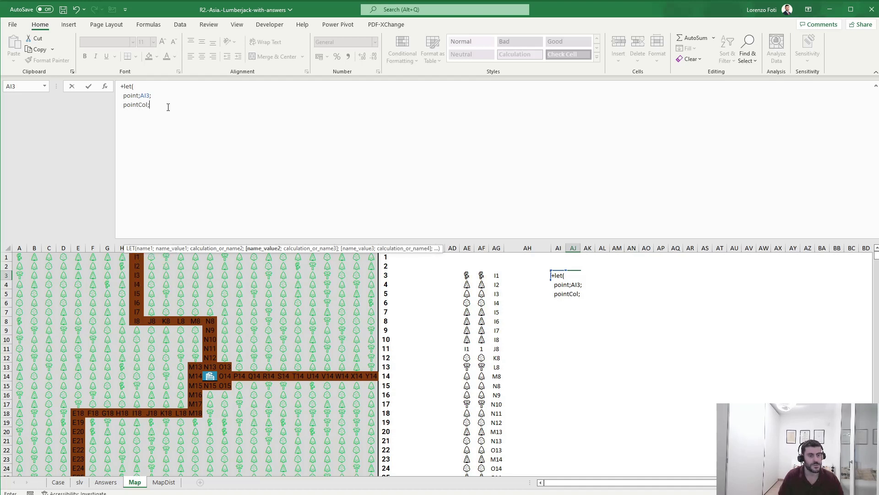
type("left(")
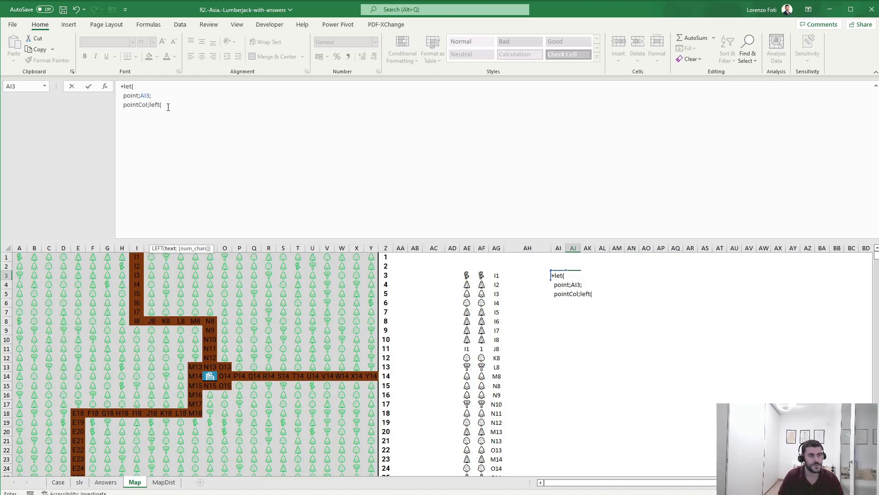
type("point);")
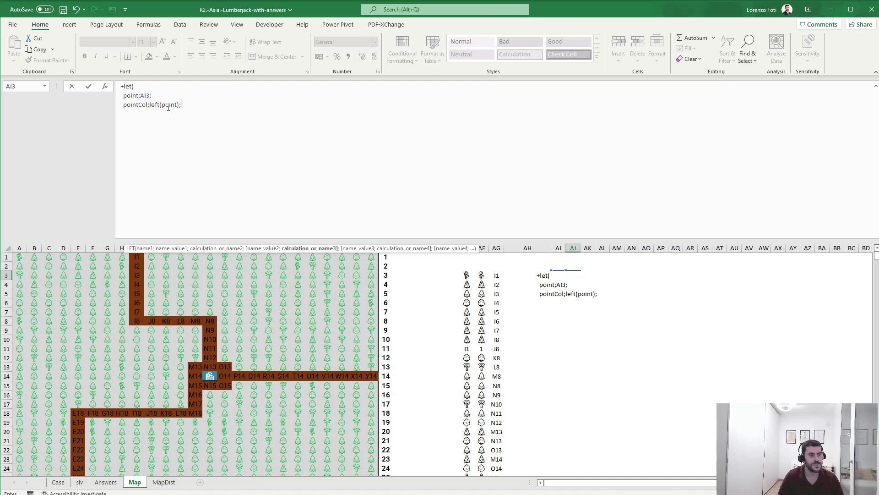
key("alt+Return")
type("pointRpw")
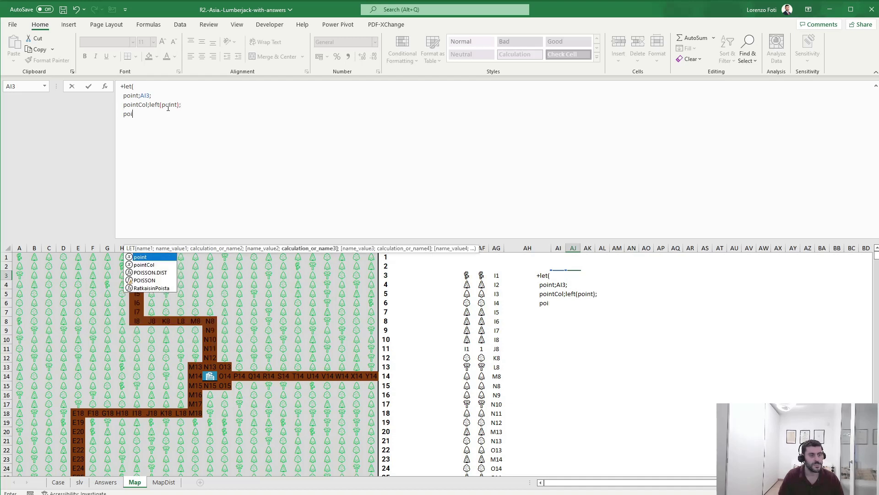
key("BackSpace")
key("BackSpace")
type("ow;sub")
key("Tab")
Finish pointRow as SUBSTITUTE(point;pointCol;"") and return pointRow from the LET formula
type("pom")
key("BackSpace")
type("iot")
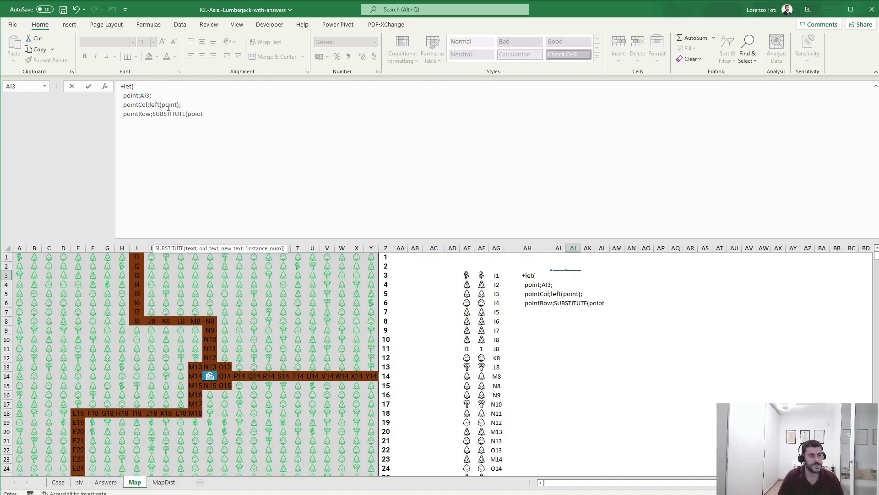
key("BackSpace")
key("BackSpace")
type("nt;poin")
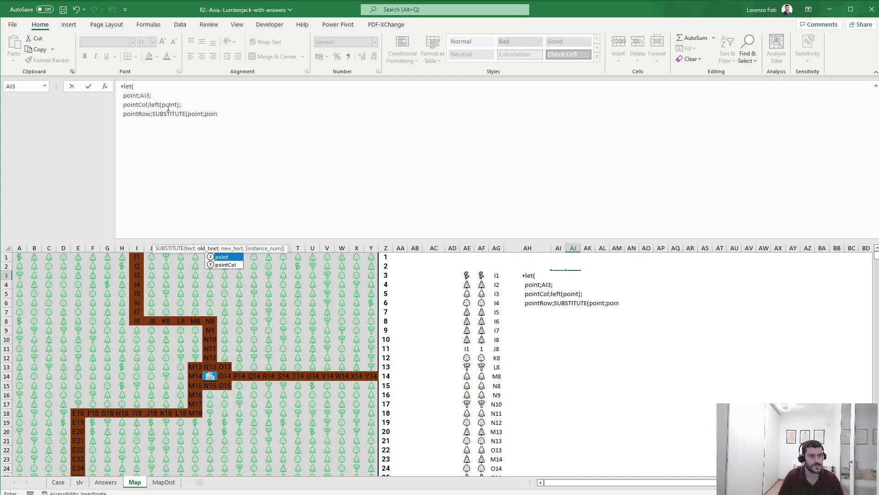
key("Down")
key("Tab")
type(";\"\");")
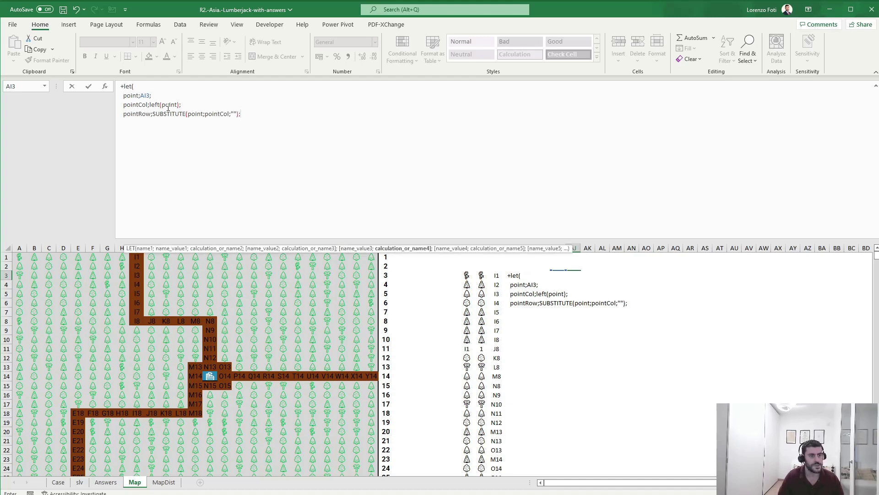
type("pointRow")
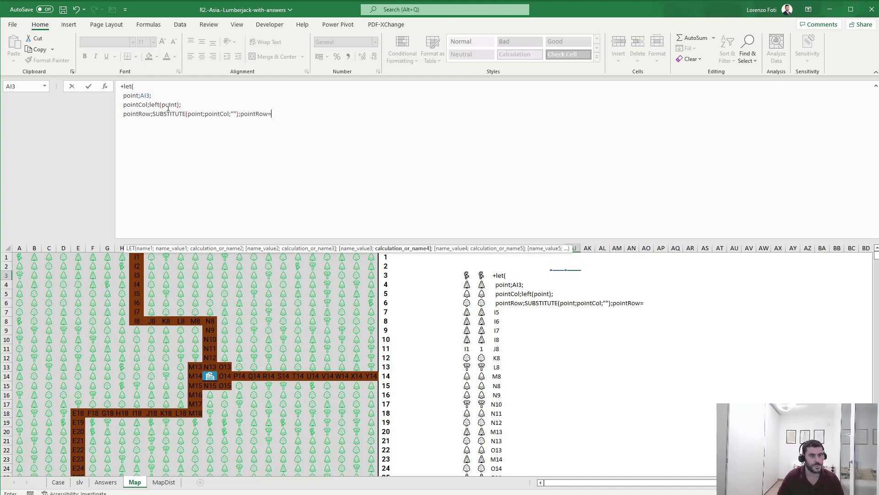
type("=")
key("BackSpace")
type(")")
key("Return")
key("Up")
double_click(251, 113)
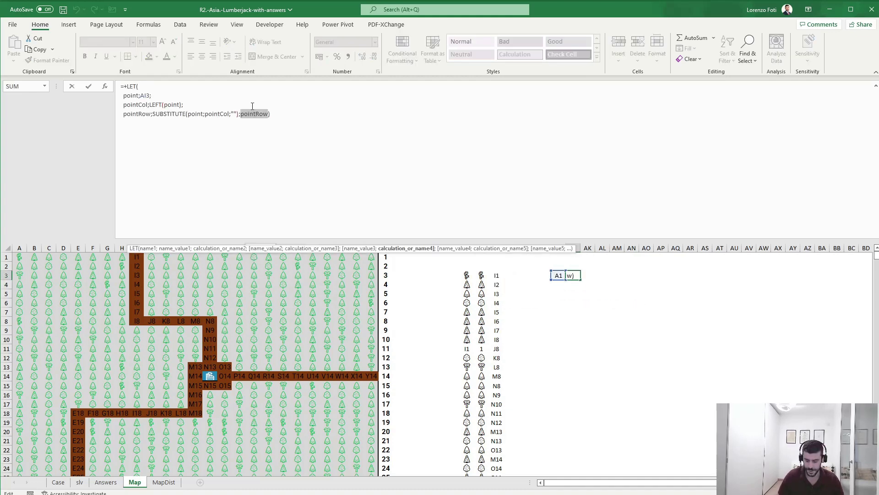
Replace the pointRow output with distCol = ABS(CODE(pointCol)-CODE(LEFT(road))), spilling column distances like 8 and 9
key("BackSpace")
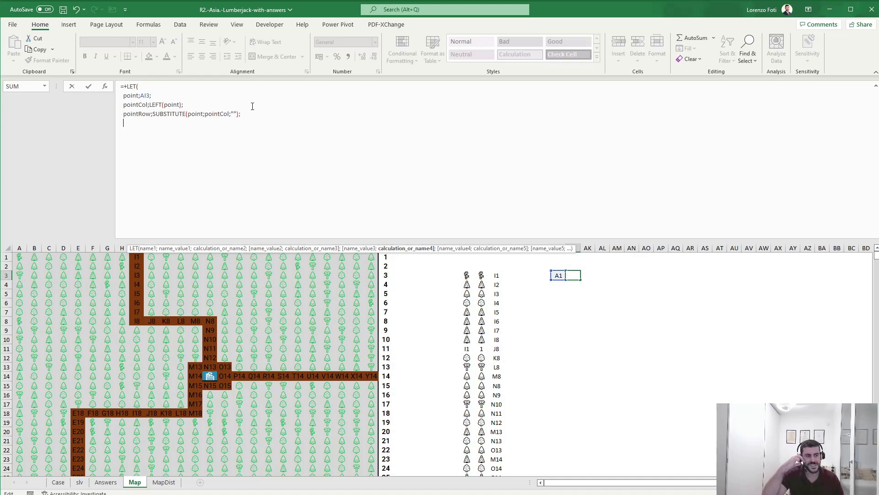
key("alt+Return")
type("distCol")
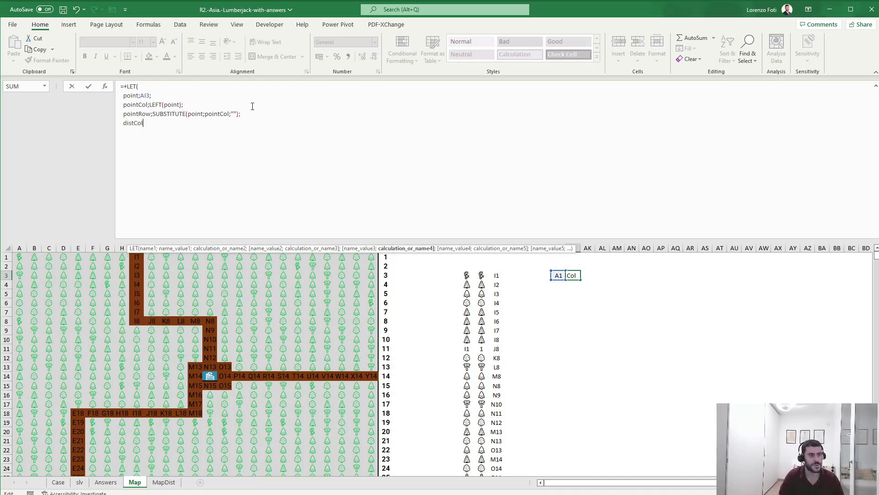
type(";abs(")
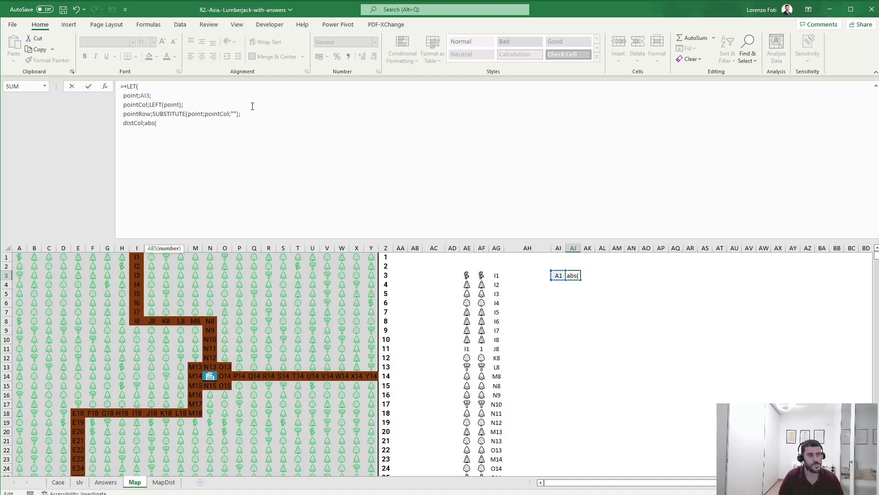
type("code(")
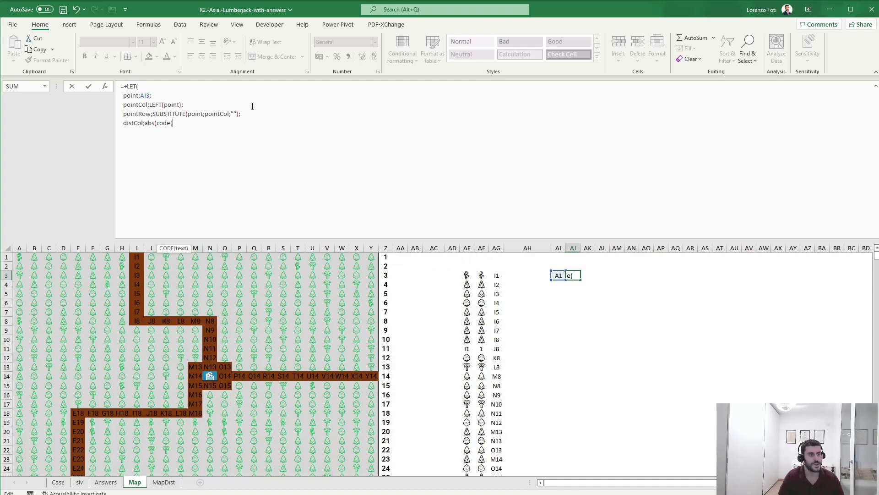
type("poin")
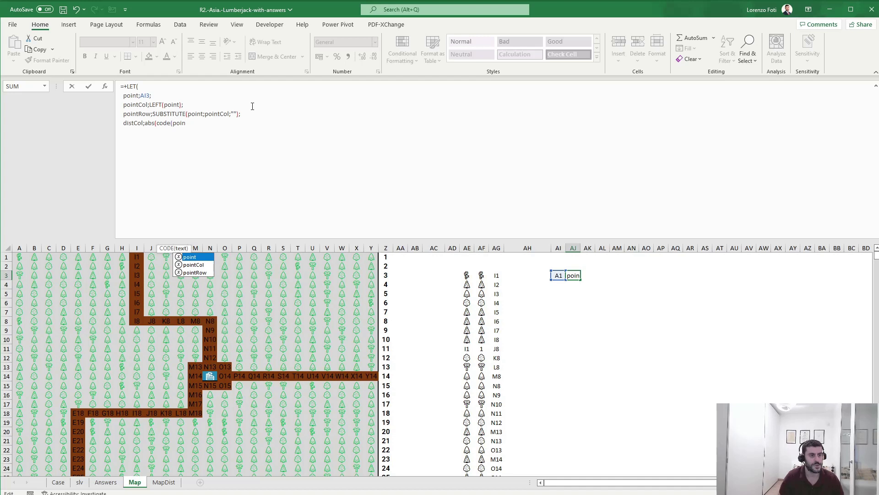
type("tCol)-")
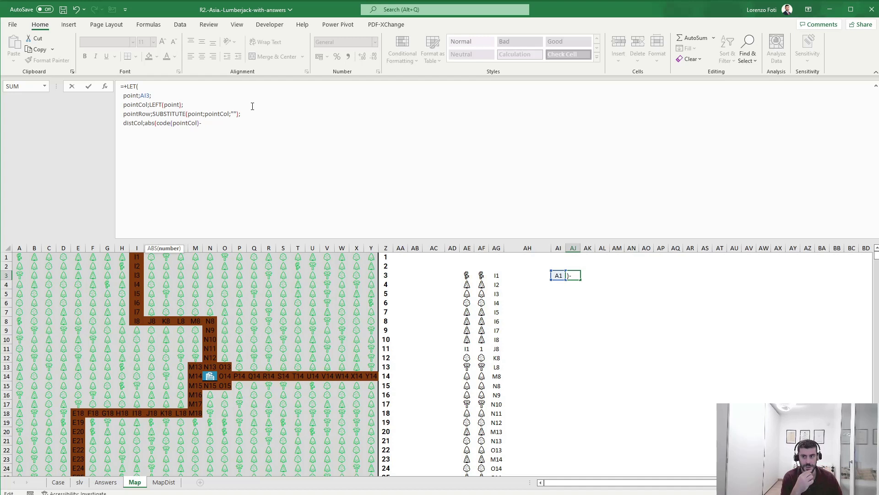
type("code(")
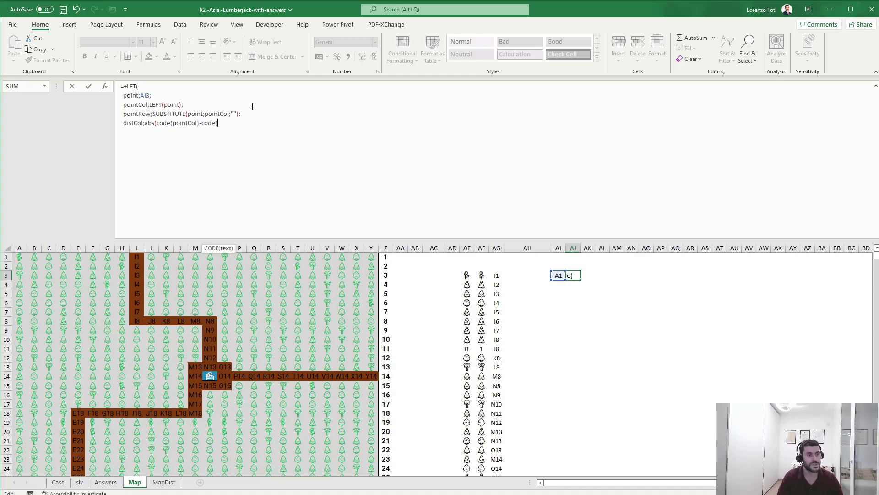
type("left(")
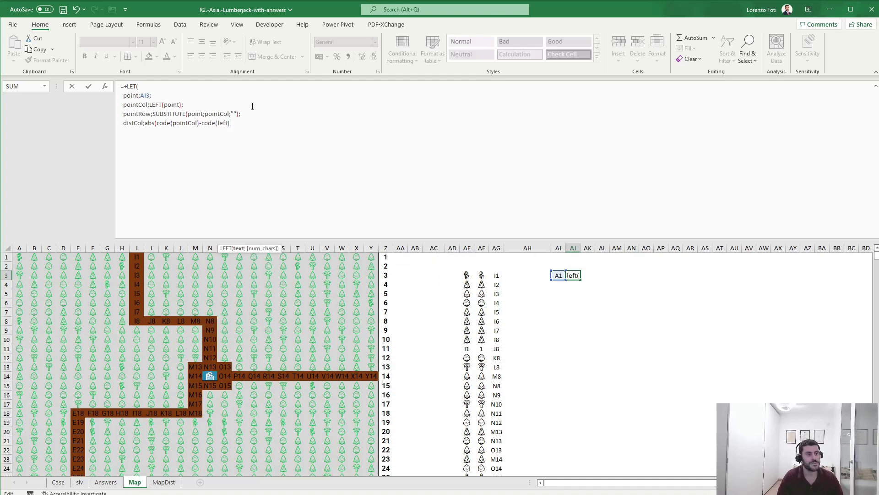
type("road))")
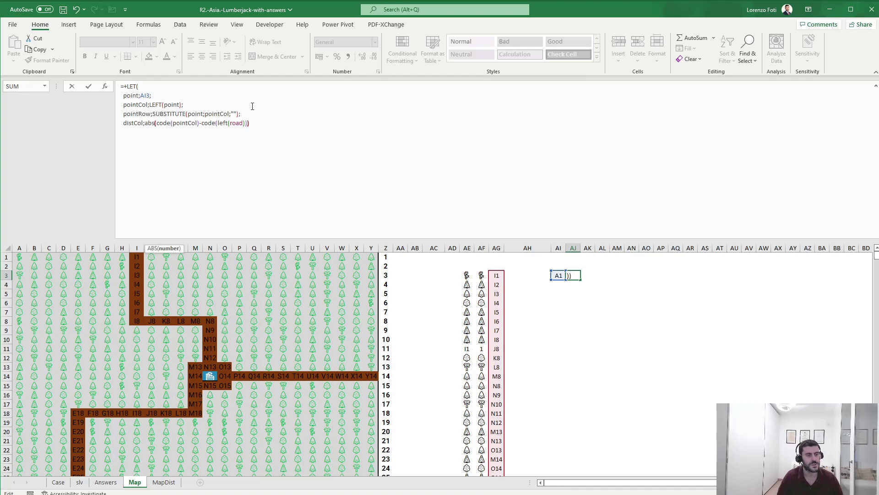
type(")")
type(";distance")
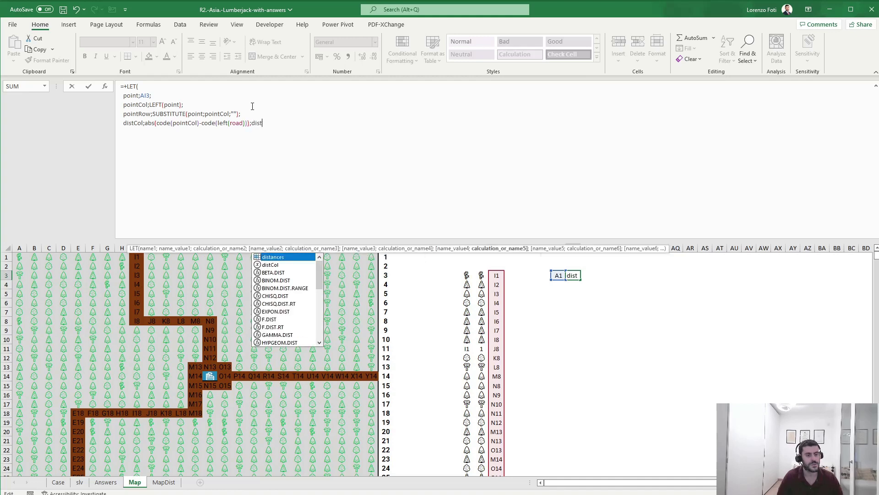
key("BackSpace")
key("BackSpace")
key("BackSpace")
key("BackSpace")
type("Col")
key("Return")
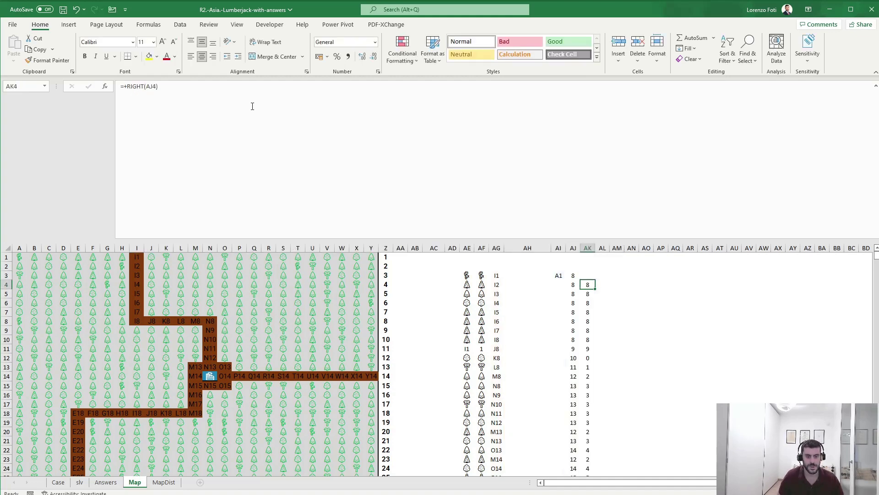
key("Left")
key("Up")
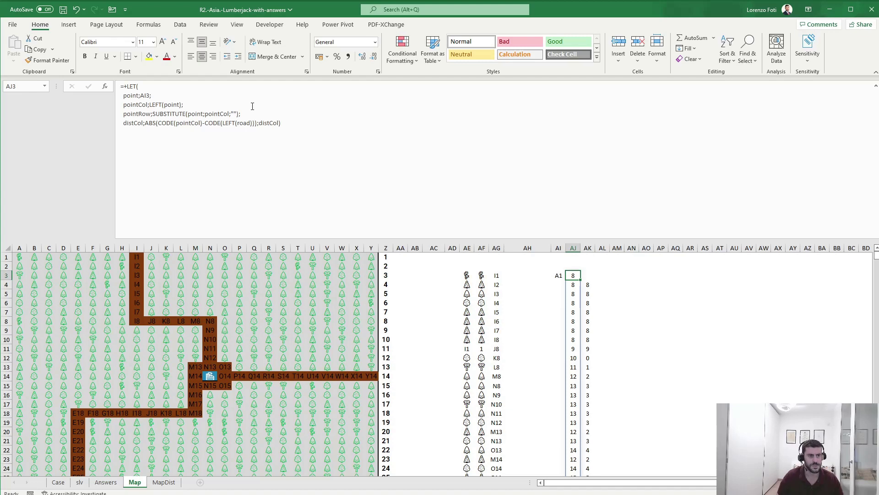
double_click(270, 124)
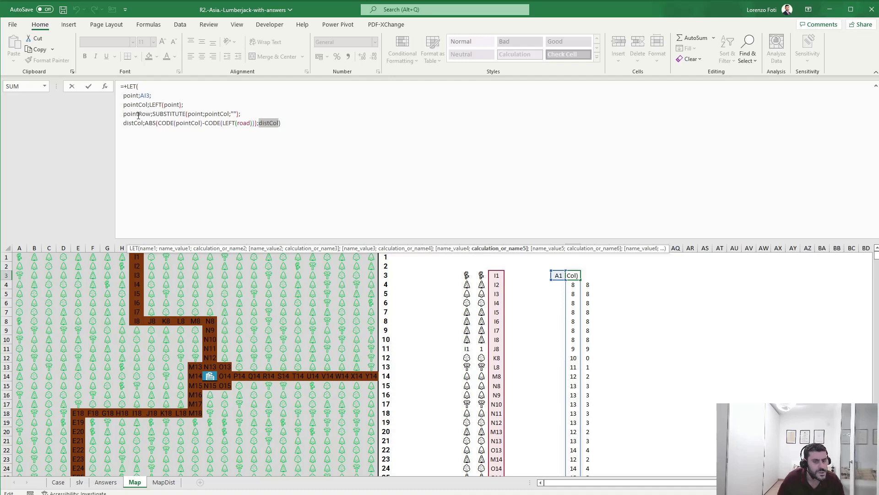
Clear the old helper values in column AK from AK4 down
key("Escape")
left_click(588, 285)
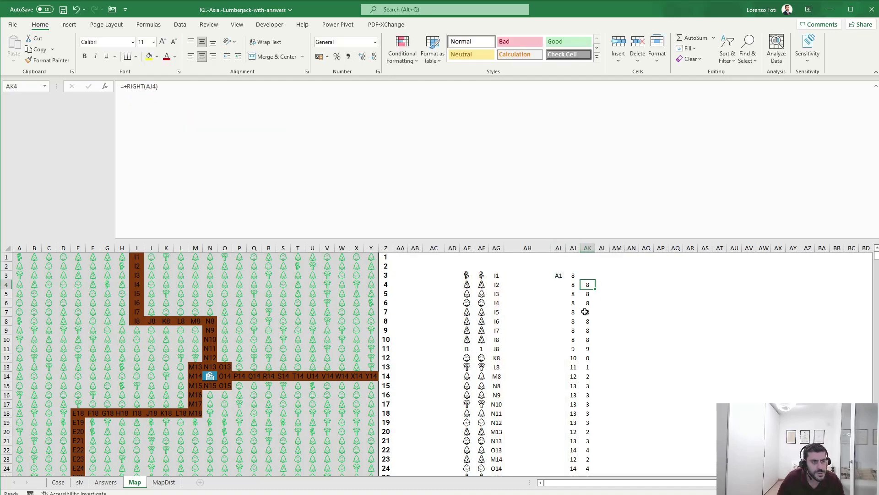
key("Down")
key("Down")
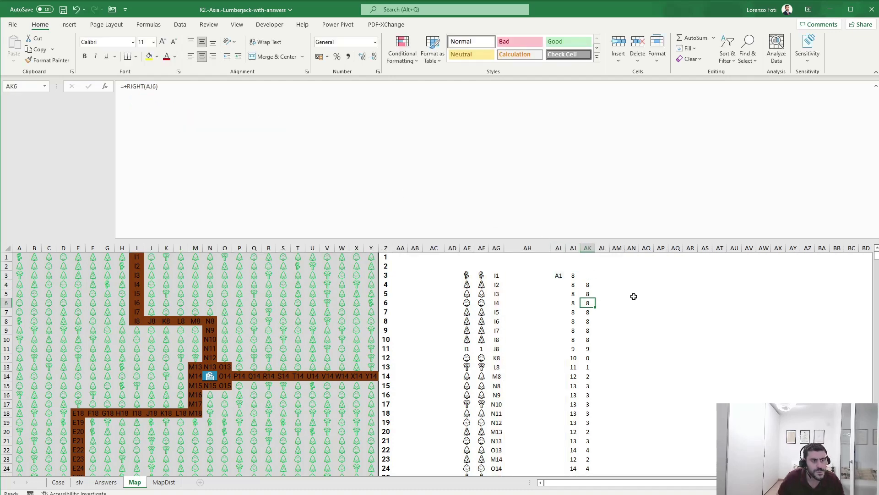
key("Up")
key("Up")
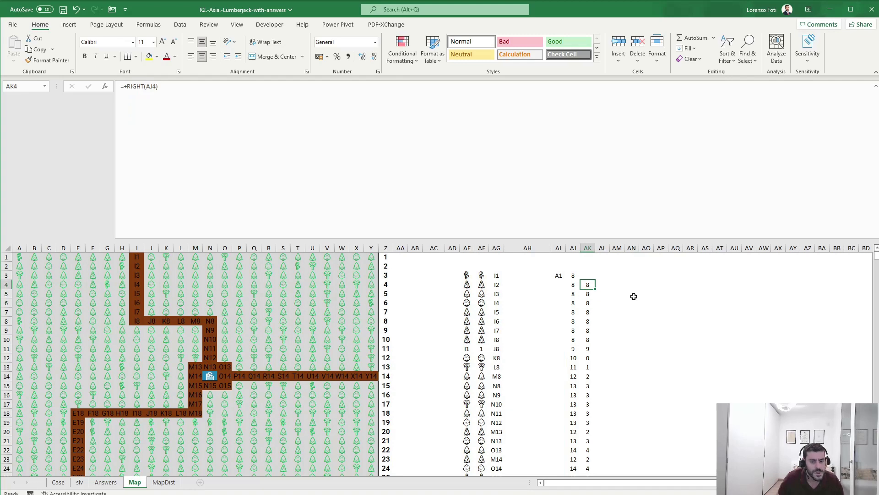
key("ctrl+shift+Down")
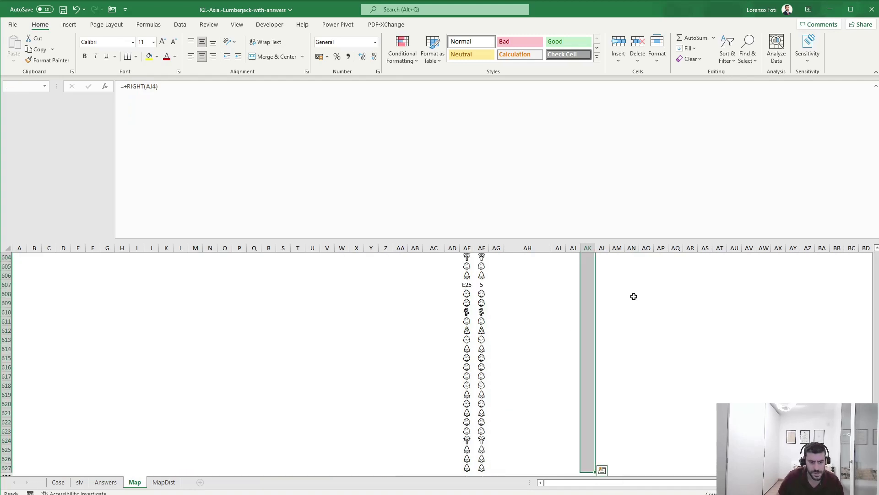
key("ctrl+BackSpace")
key("Delete")
key("Left")
key("Up")
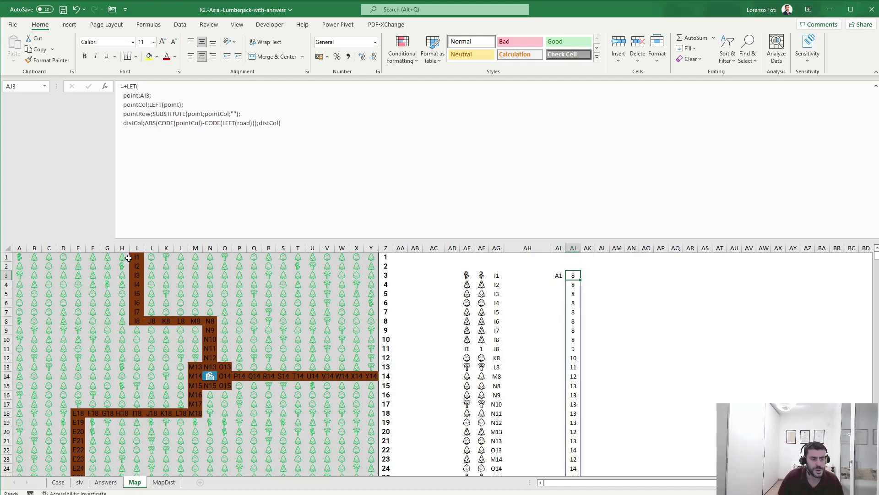
Undo the accidental edit to AI3 and select the trailing distCol output in AJ3's formula
left_click(559, 275)
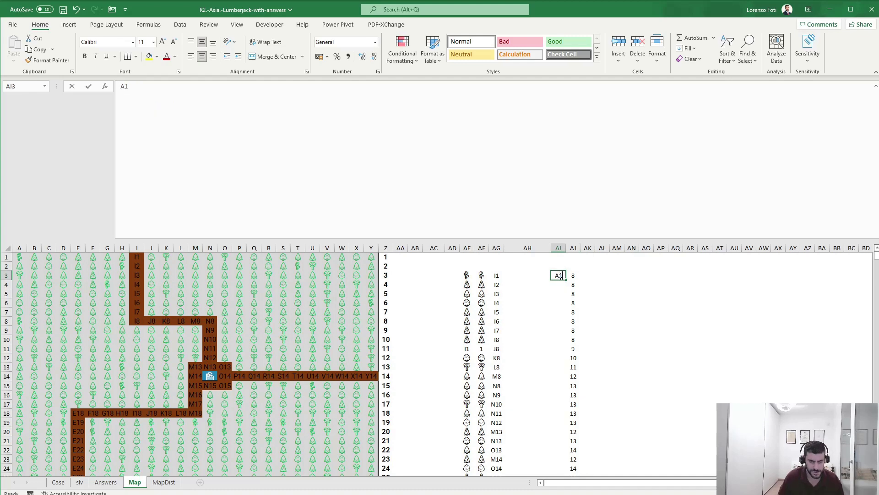
double_click(559, 276)
key("Return")
key("ctrl+z")
key("Right")
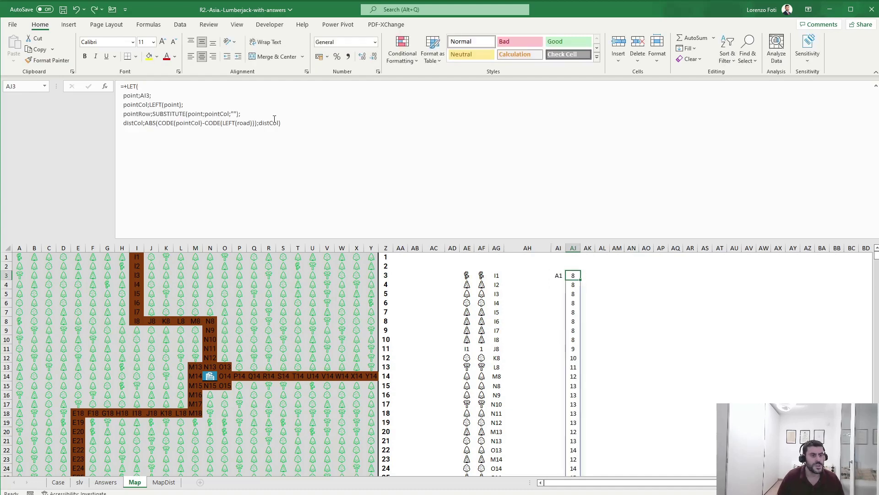
left_click_drag(260, 123, 280, 122)
Add distRow as the absolute gap between pointRow and SUBSTITUTE(road;LEFT(road);"")
key("BackSpace")
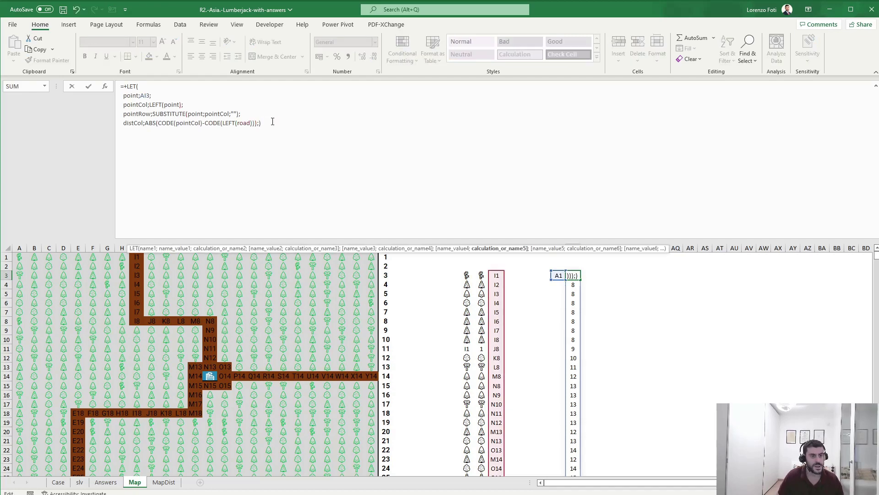
key("alt+Return")
type("distRow;")
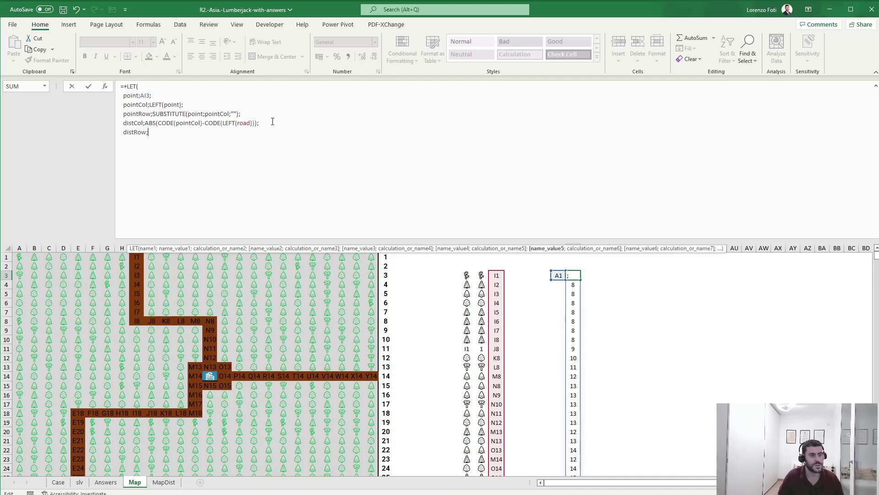
type("abs(")
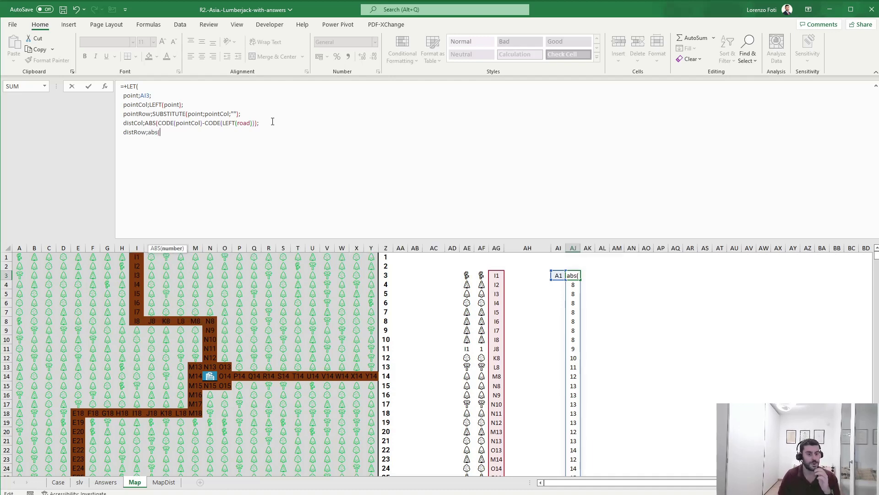
type("pointRow-")
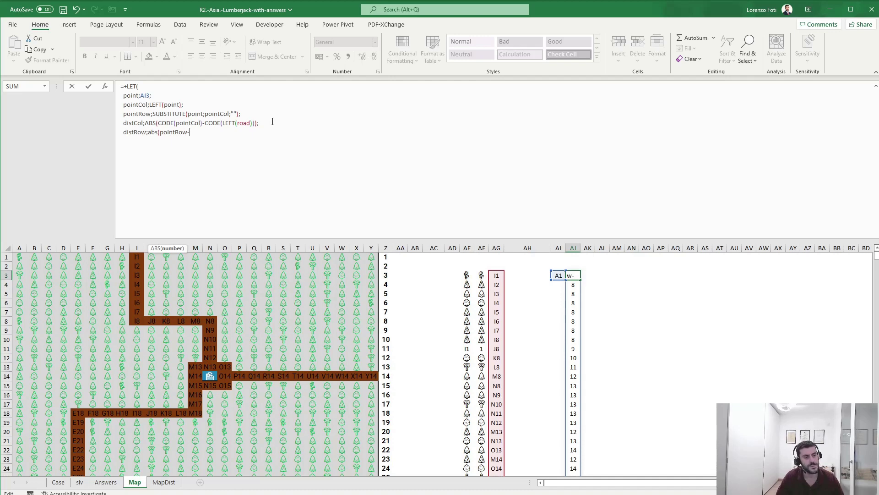
type("sub")
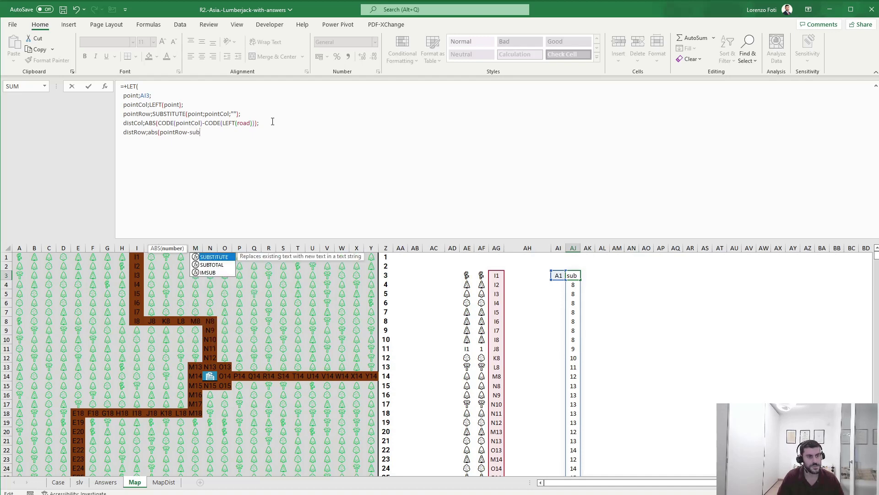
key("Tab")
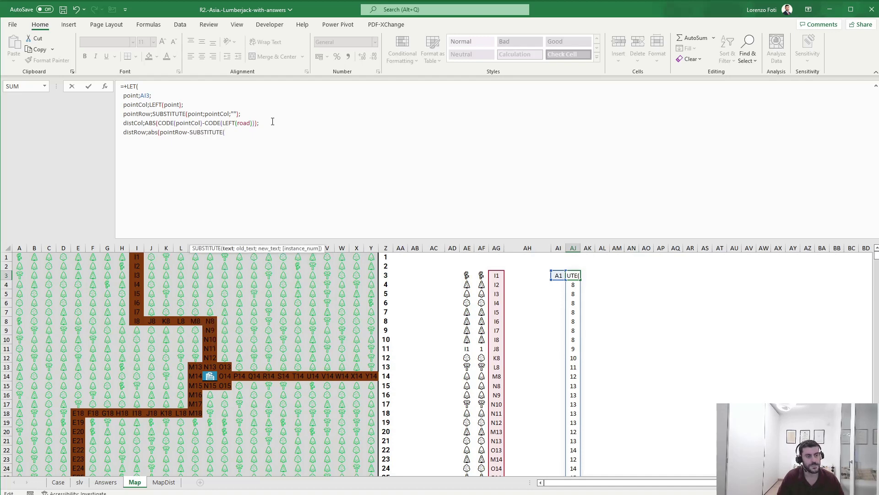
type("road;")
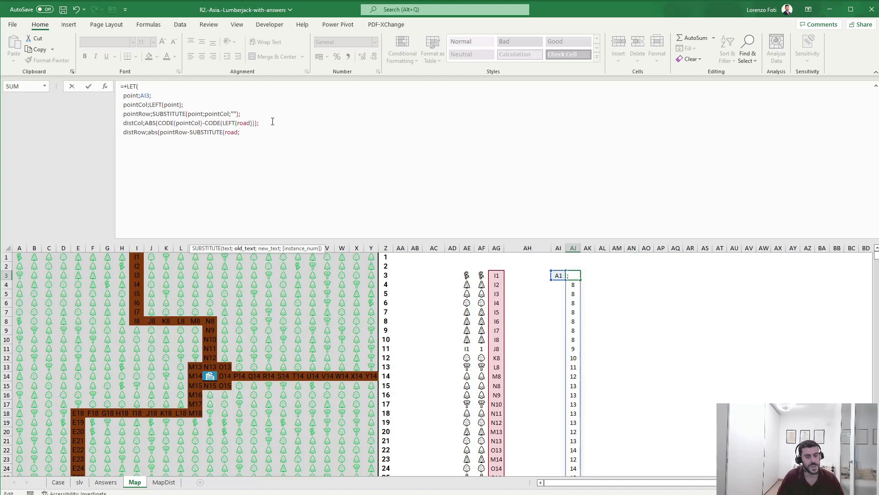
type("left(roa")
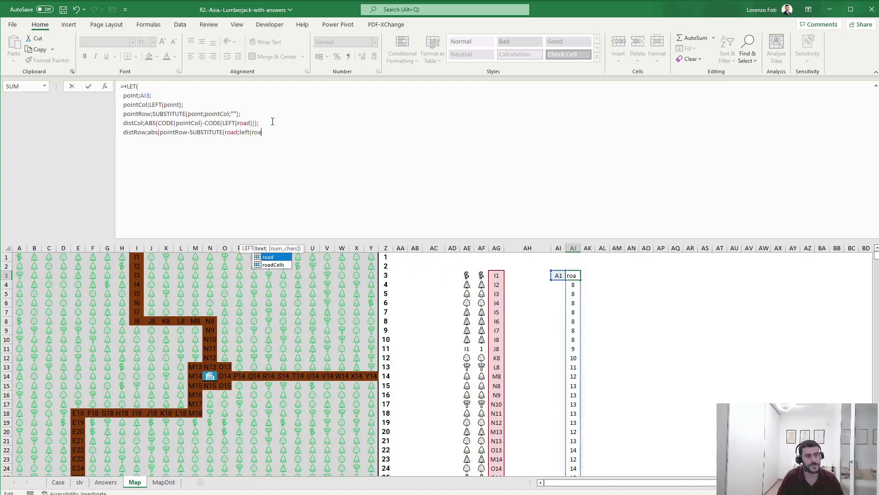
type("d);\"\"")
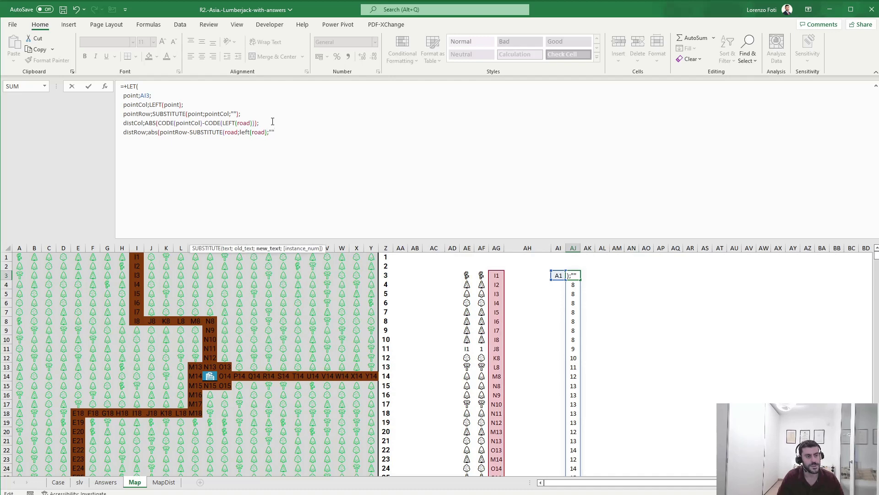
type("))")
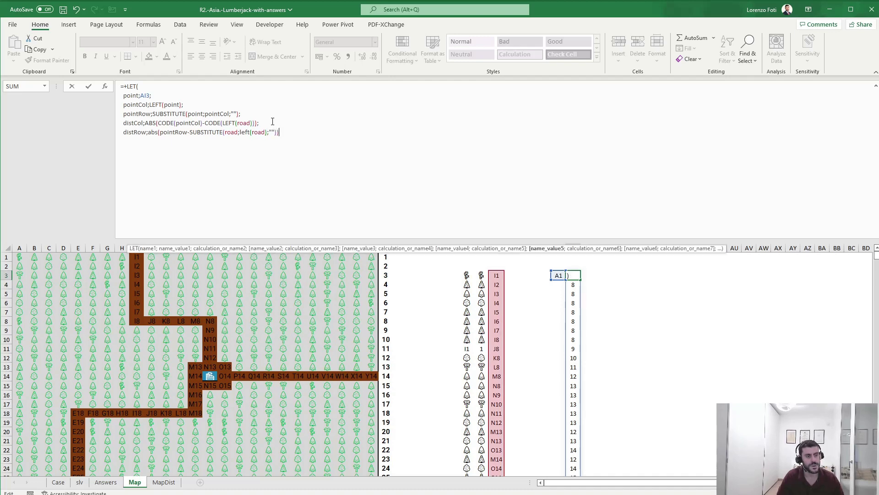
type(";dist")
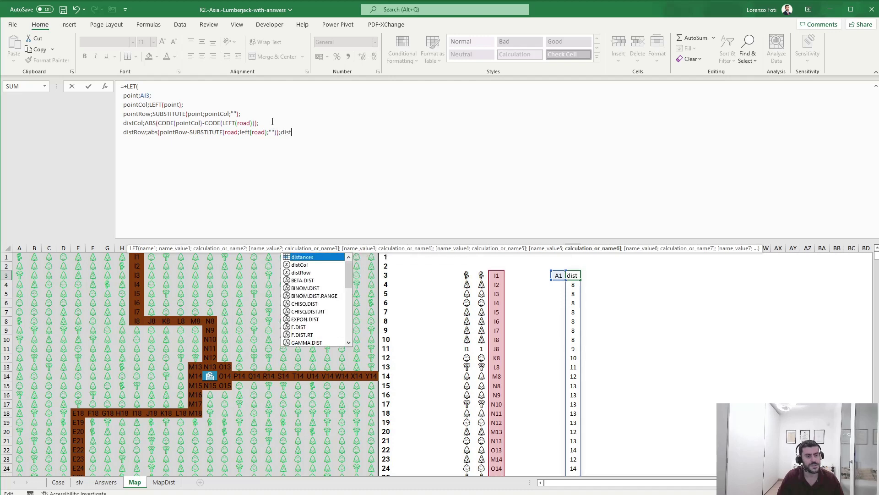
Return distRow from the formula, then reopen AJ3 and swap that output for a new line
key("Down")
key("Down")
key("Tab")
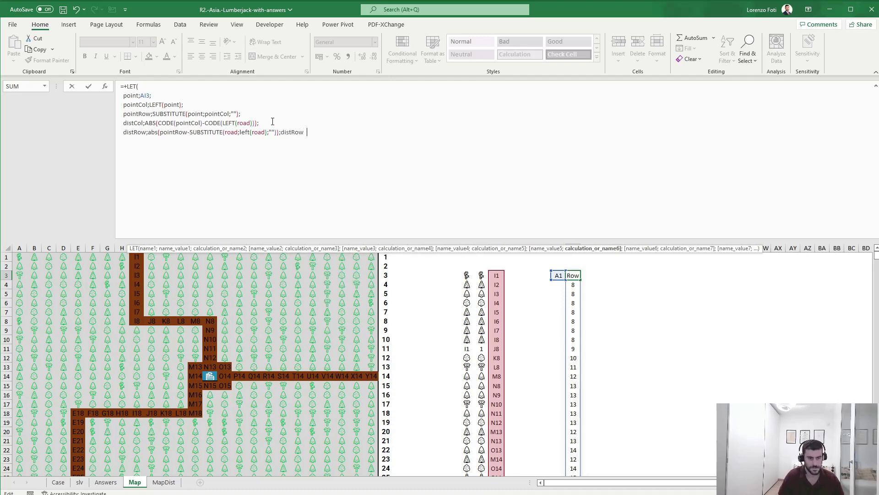
type(")")
key("Return")
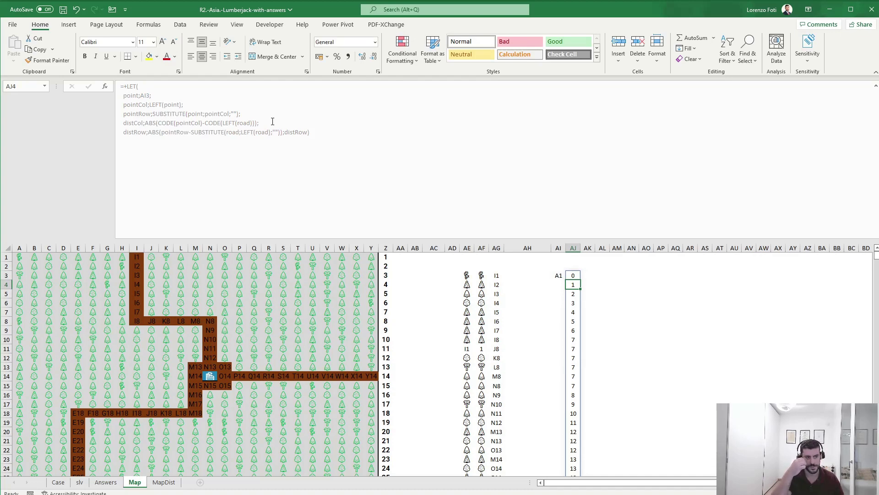
key("Up")
key("Left")
key("Right")
double_click(291, 133)
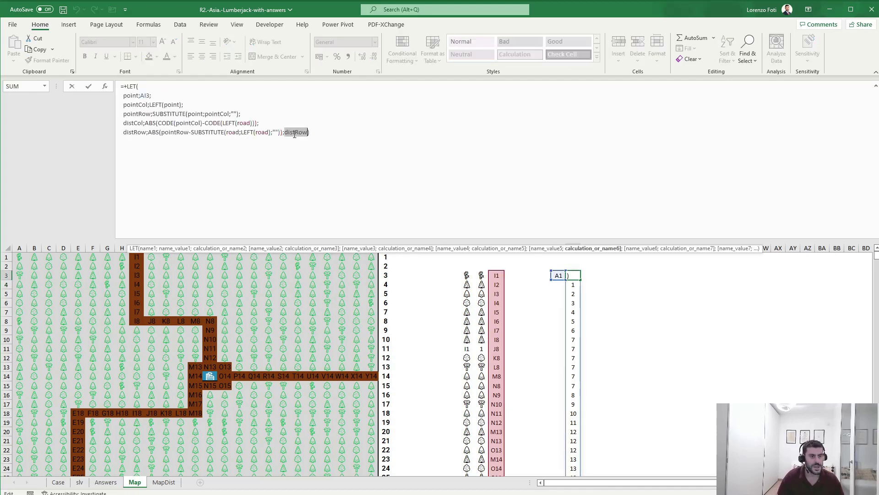
key("alt+Return")
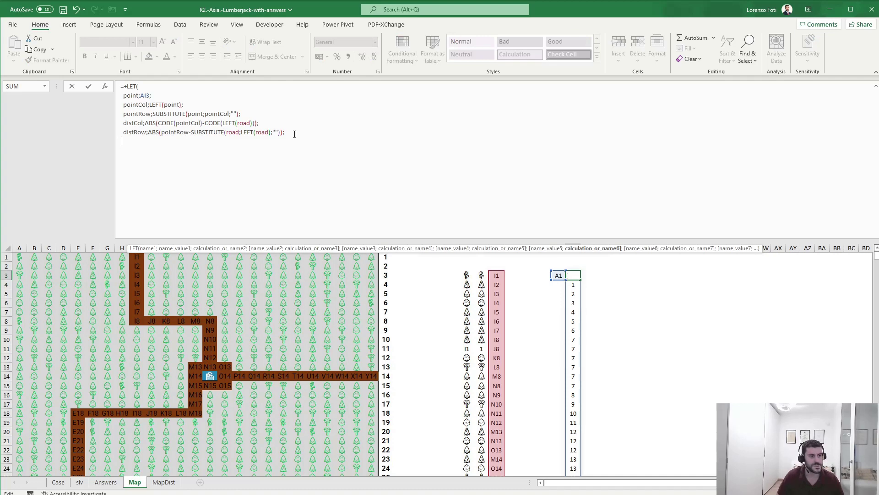
Define finDist as MIN(distCol+distRow) and return it, giving 8 for tree A1
type("fin")
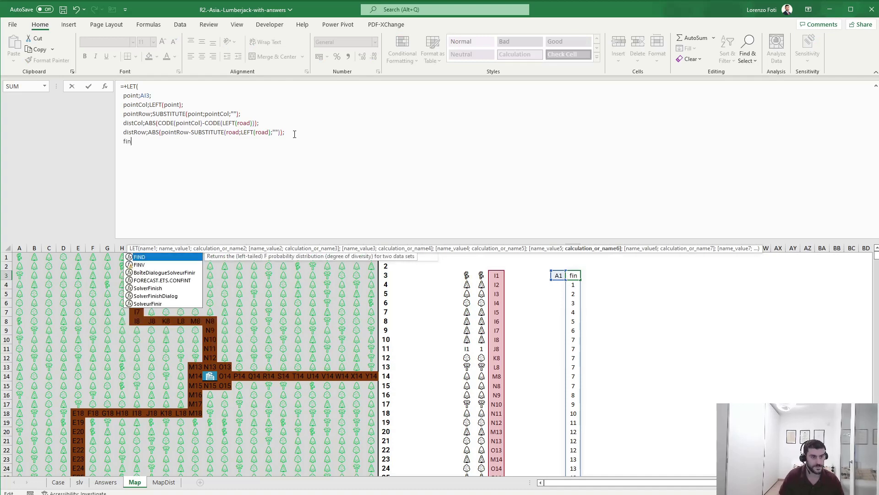
type("Dist;min(")
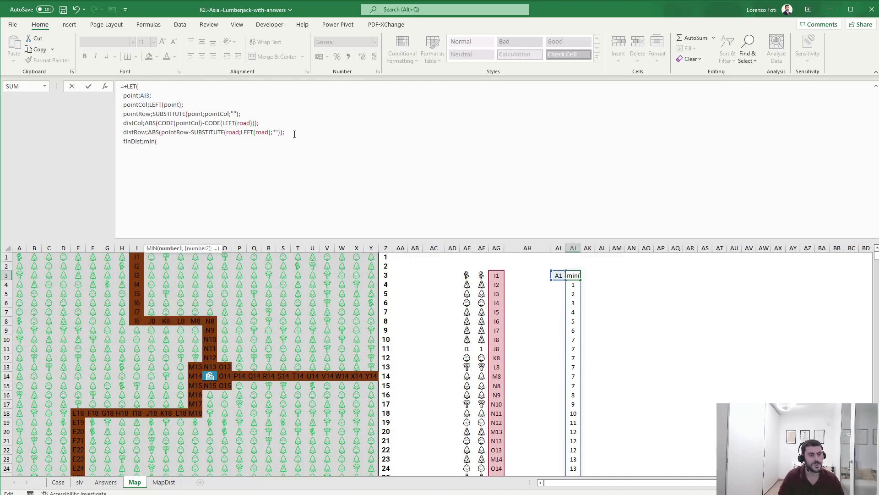
type("dis")
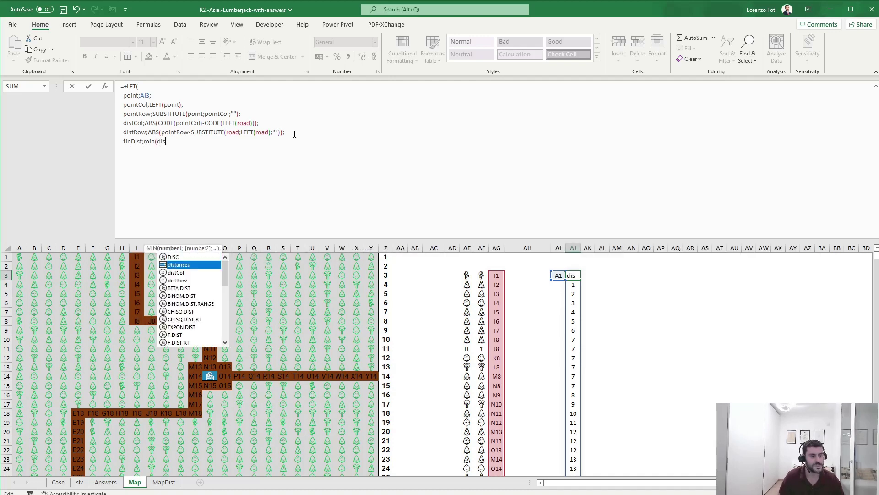
type("tCol+distRow")
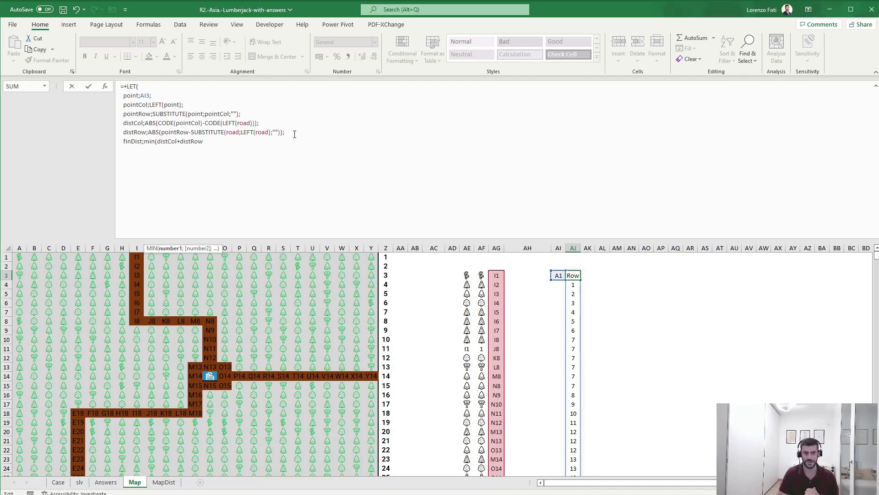
type(")")
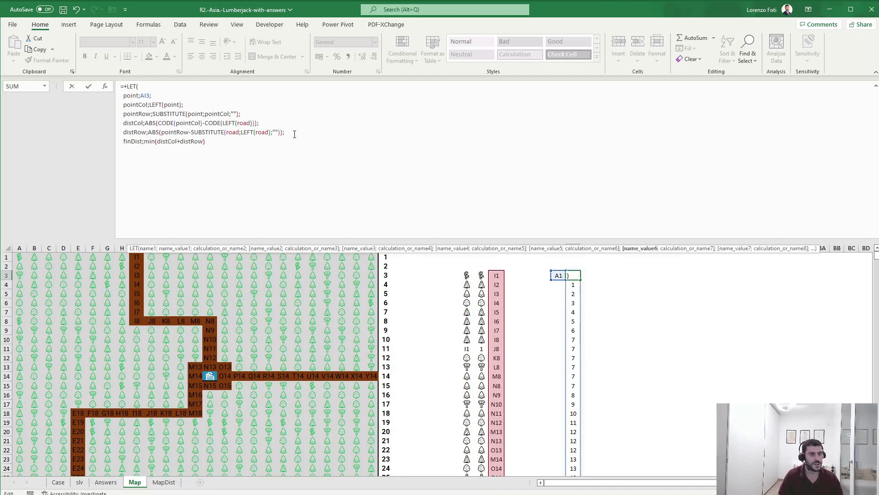
type(";")
key("alt+Return")
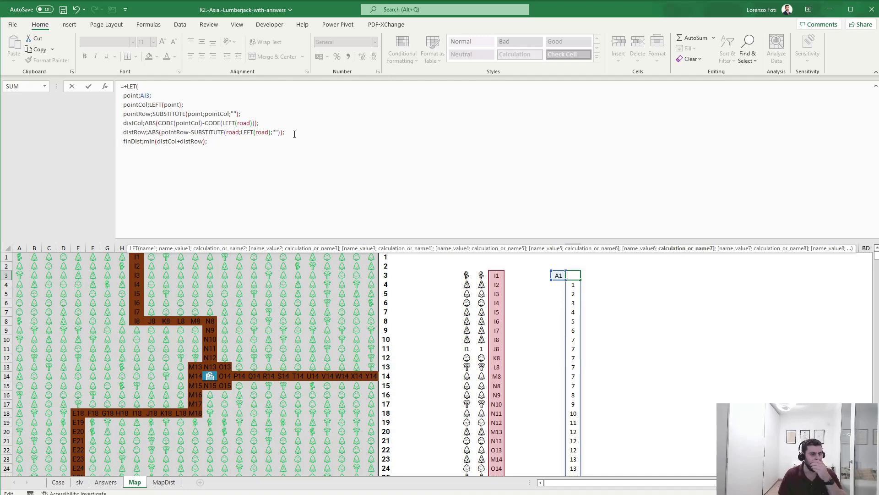
type("fin")
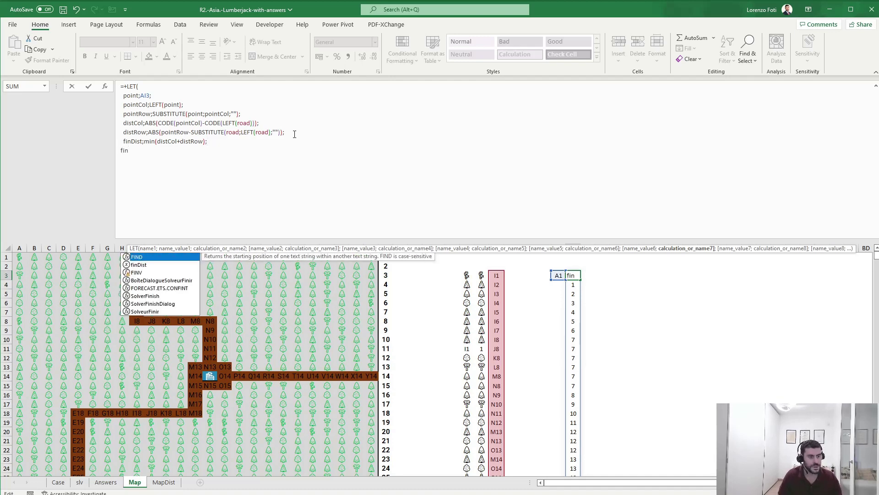
key("Tab")
type(")")
key("Return")
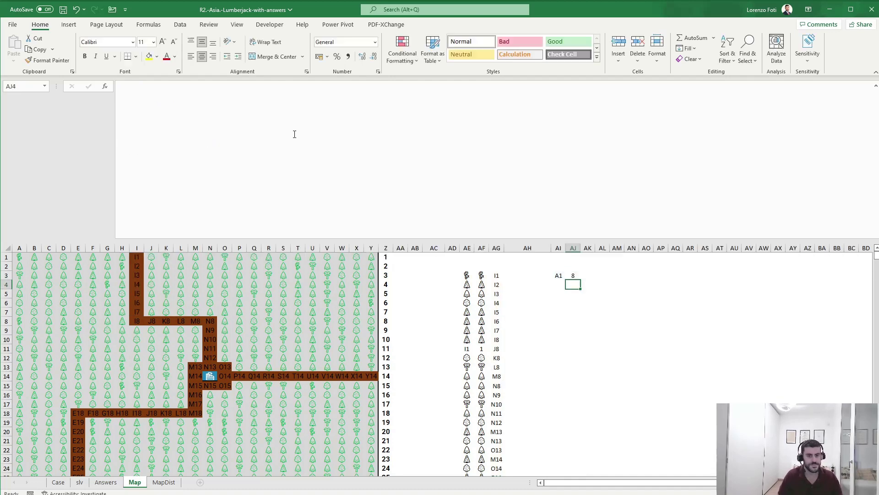
Compare MapDist's values for A1 and H12, then test H12 in AI3, getting 5
left_click(556, 272)
left_click(165, 483)
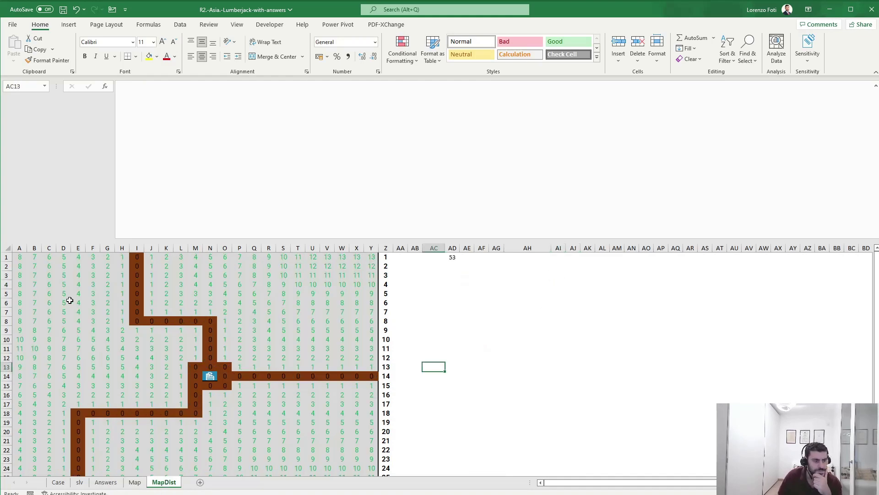
left_click(18, 257)
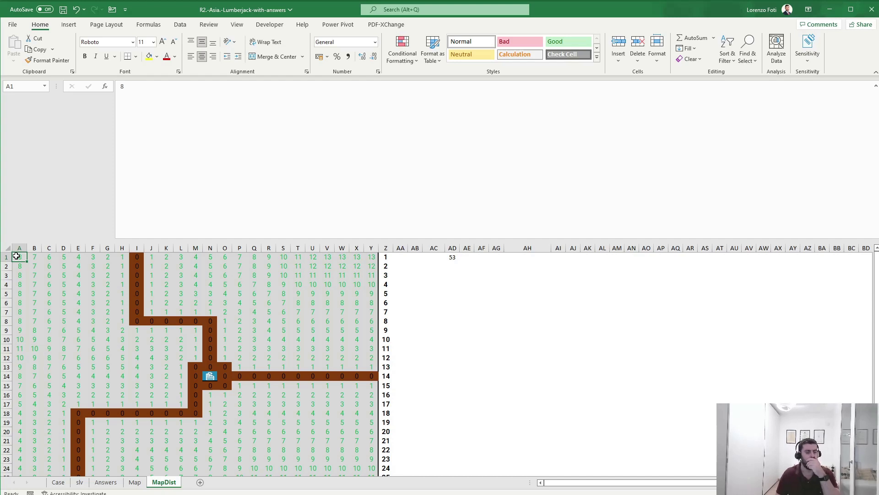
left_click(134, 482)
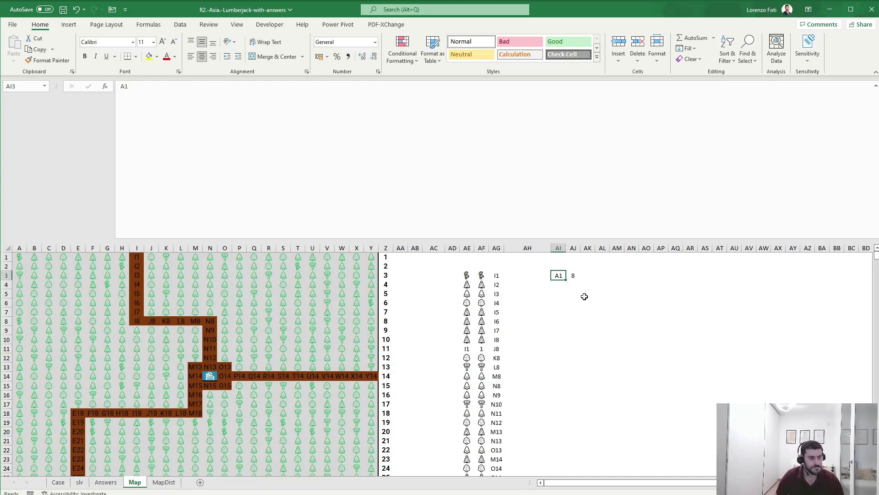
left_click(163, 482)
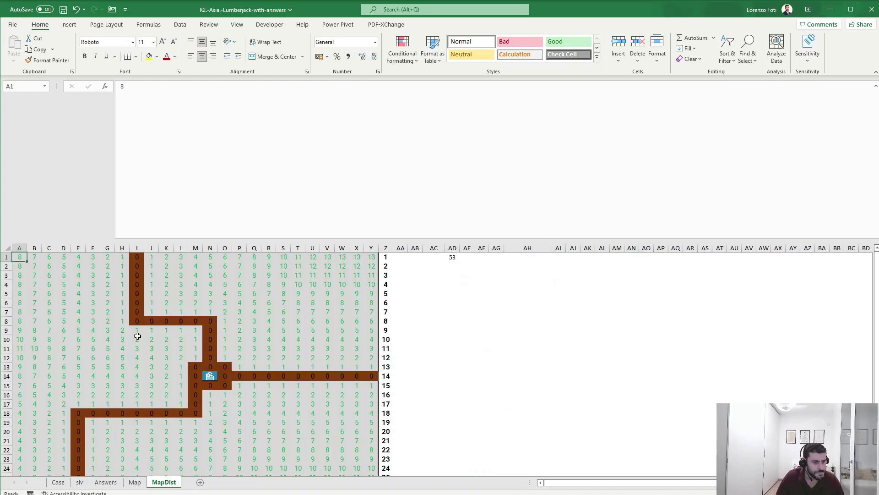
left_click(122, 358)
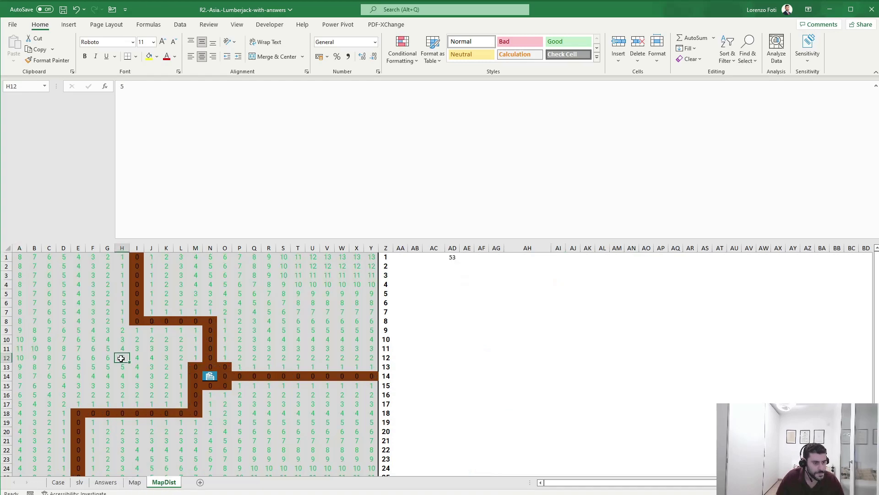
left_click(135, 481)
type("H12")
key("Return")
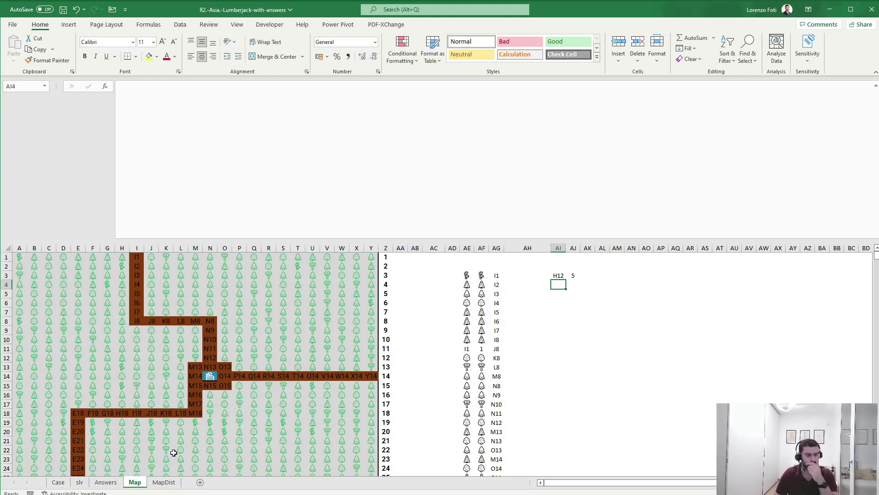
Look up T21 on MapDist and test T21 in AI3, confirming the result 7
left_click(164, 482)
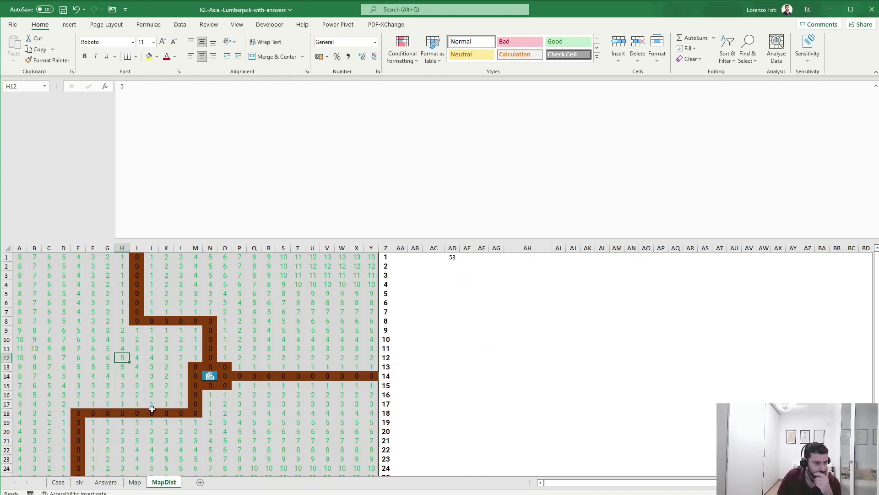
left_click(297, 440)
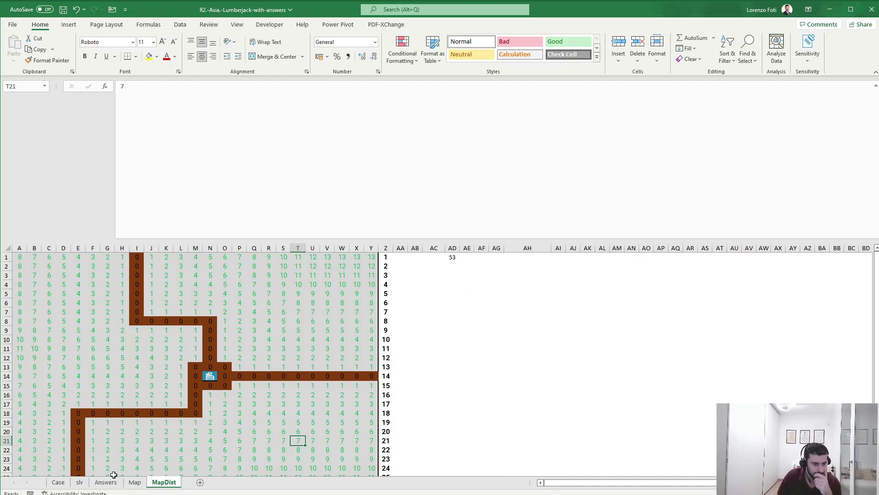
left_click(135, 482)
key("Up")
key("F2")
key("Return")
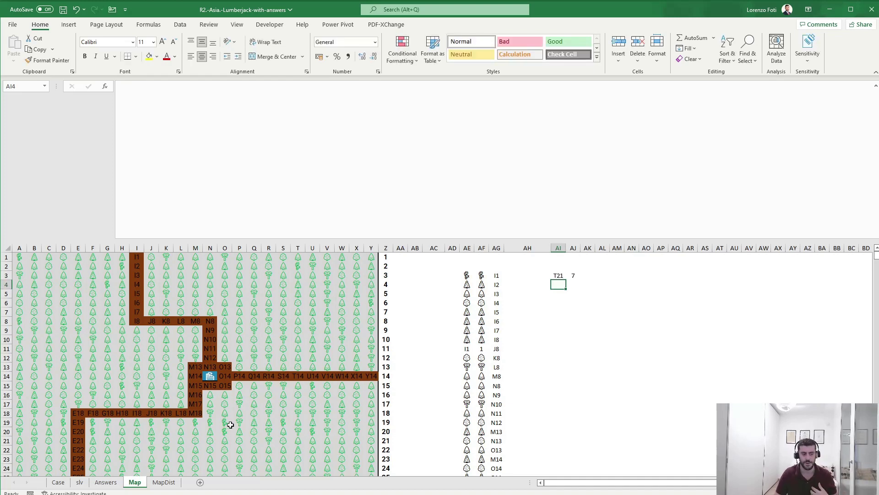
left_click(553, 311)
left_click(559, 275)
left_click(563, 296)
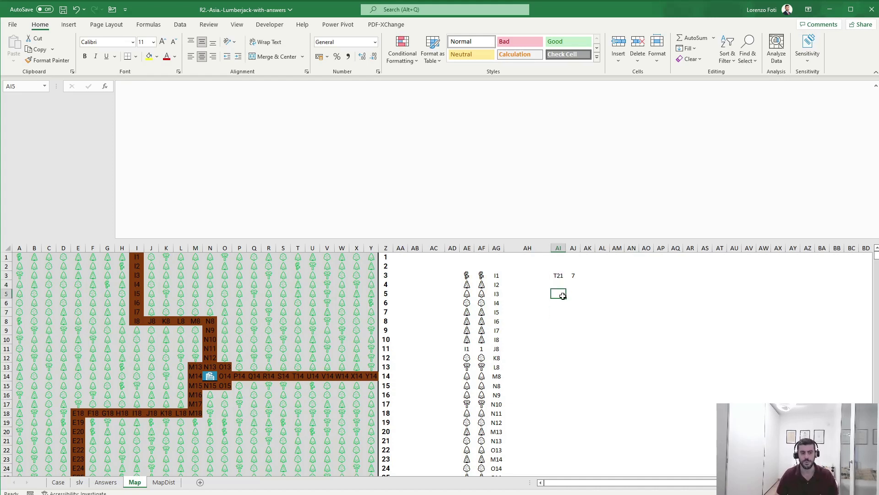